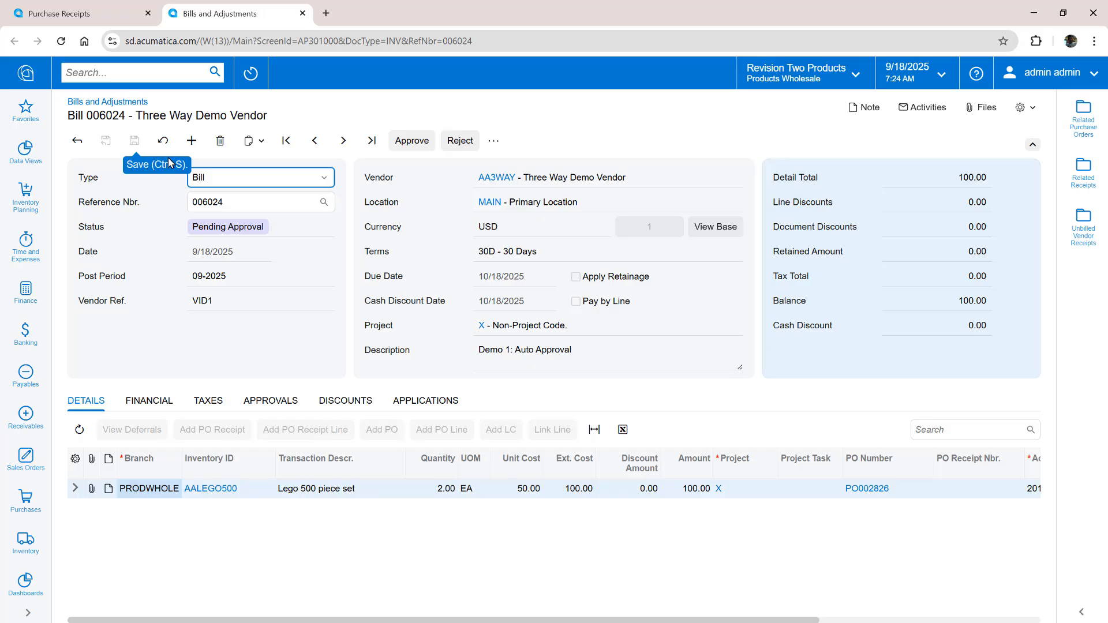
Refresh bill 006024 to confirm its Balanced status, then release it
left_click(163, 140)
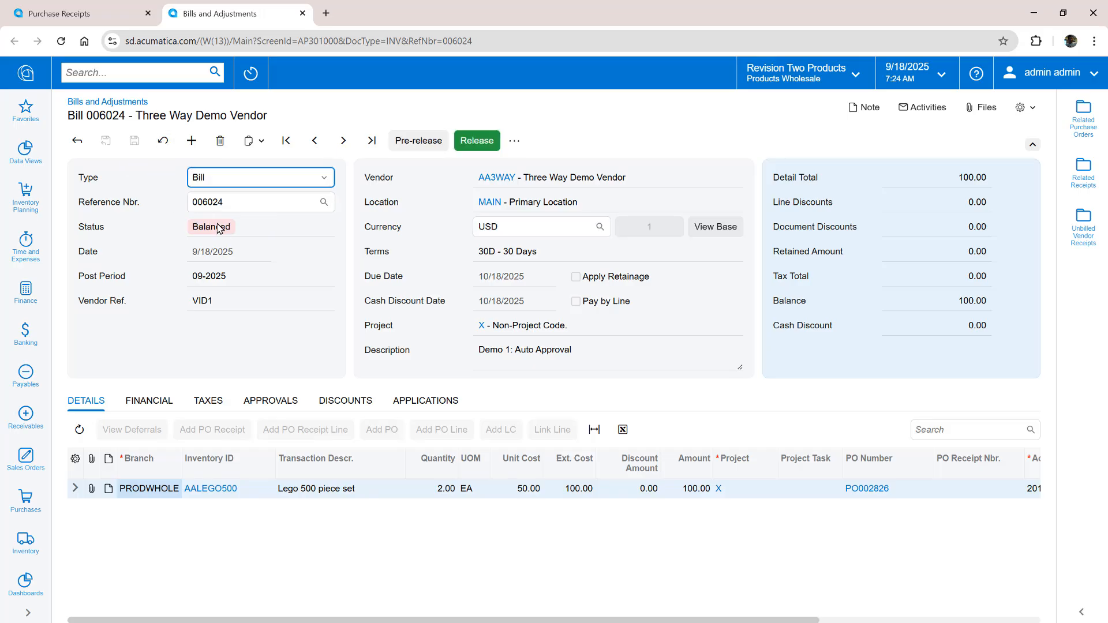
left_click(474, 144)
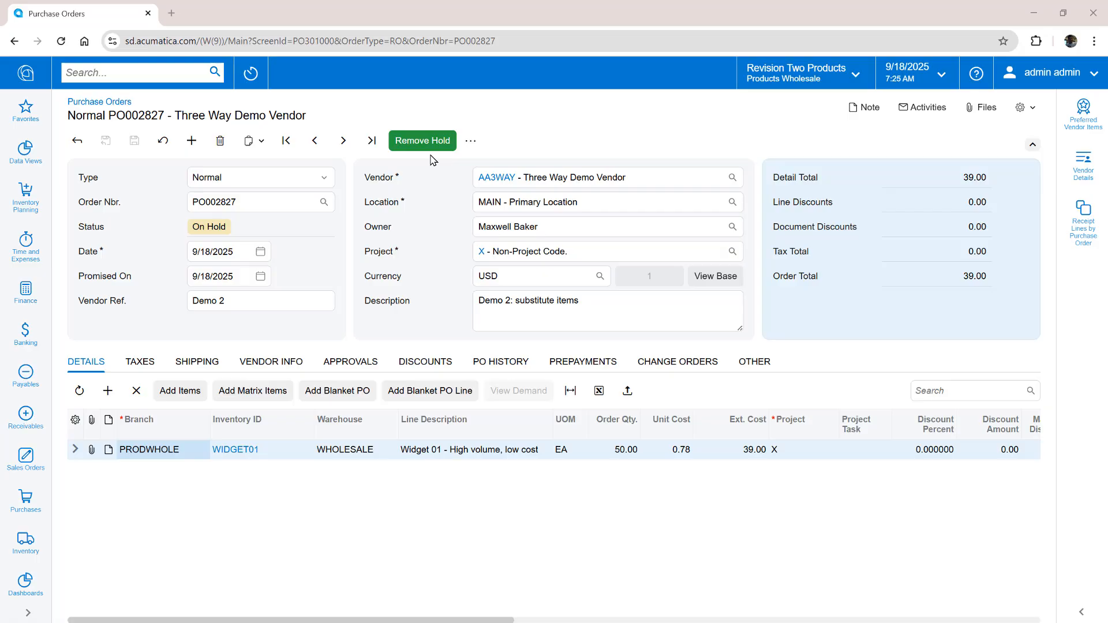
Take PO002827 off hold and start a receipt that will not create a bill
left_click(428, 143)
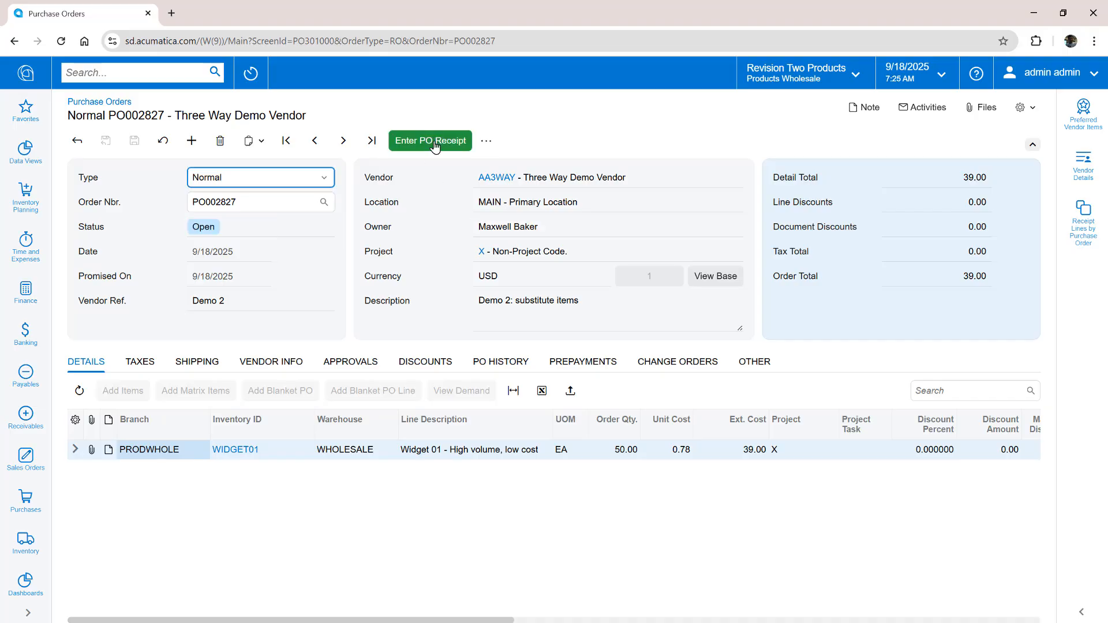
left_click(434, 142)
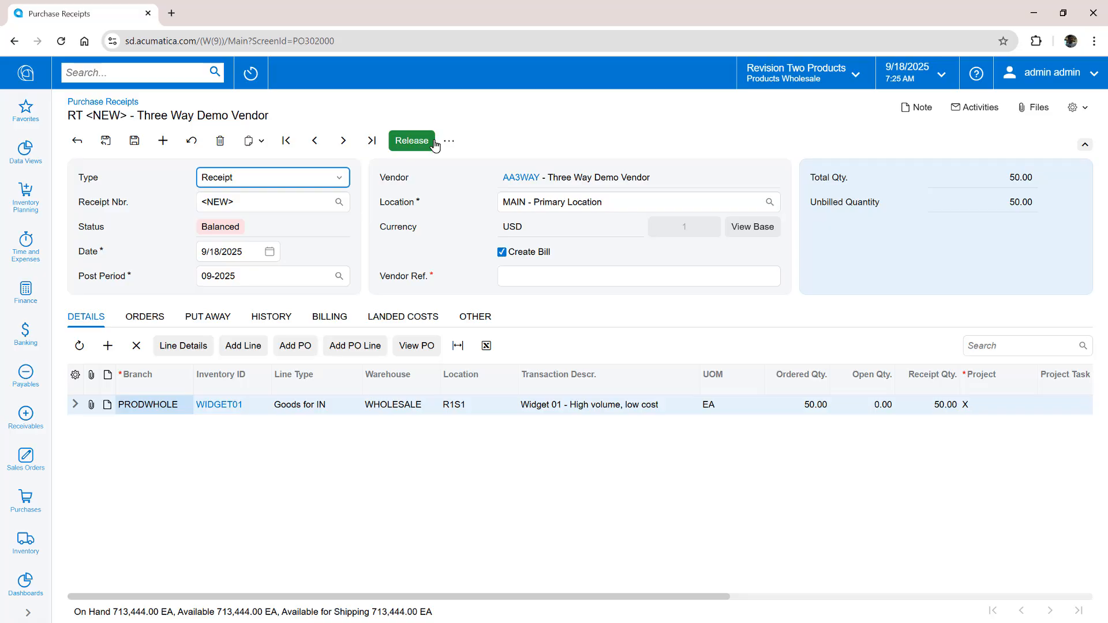
left_click(501, 253)
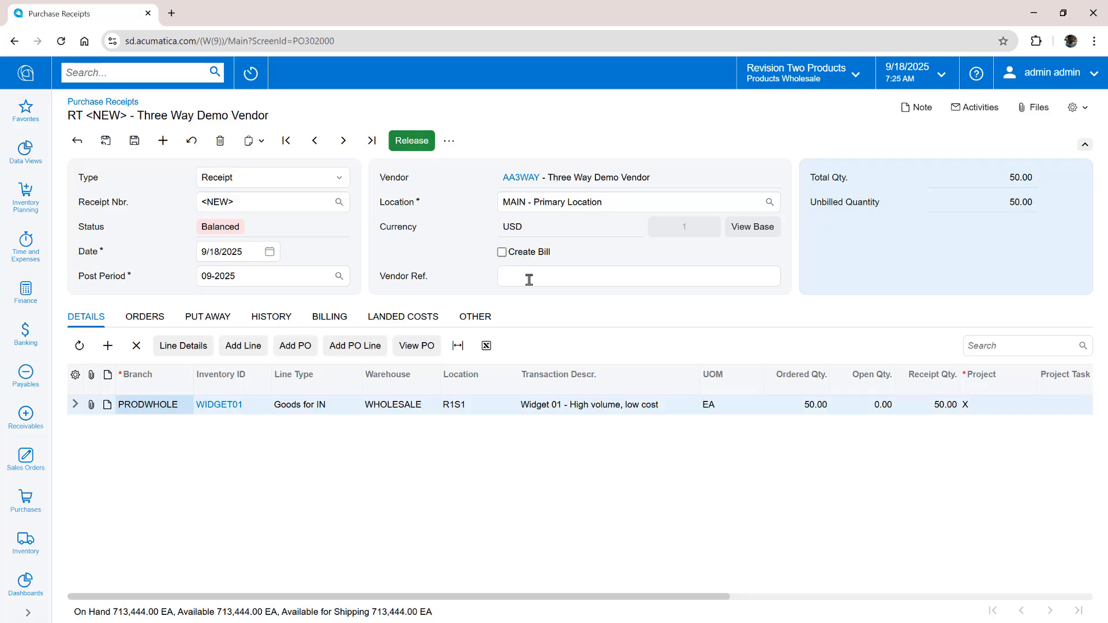
Receive 45 WIDGET01 plus 5 substituted WIDGET03 and release receipt PR002775
left_click(944, 411)
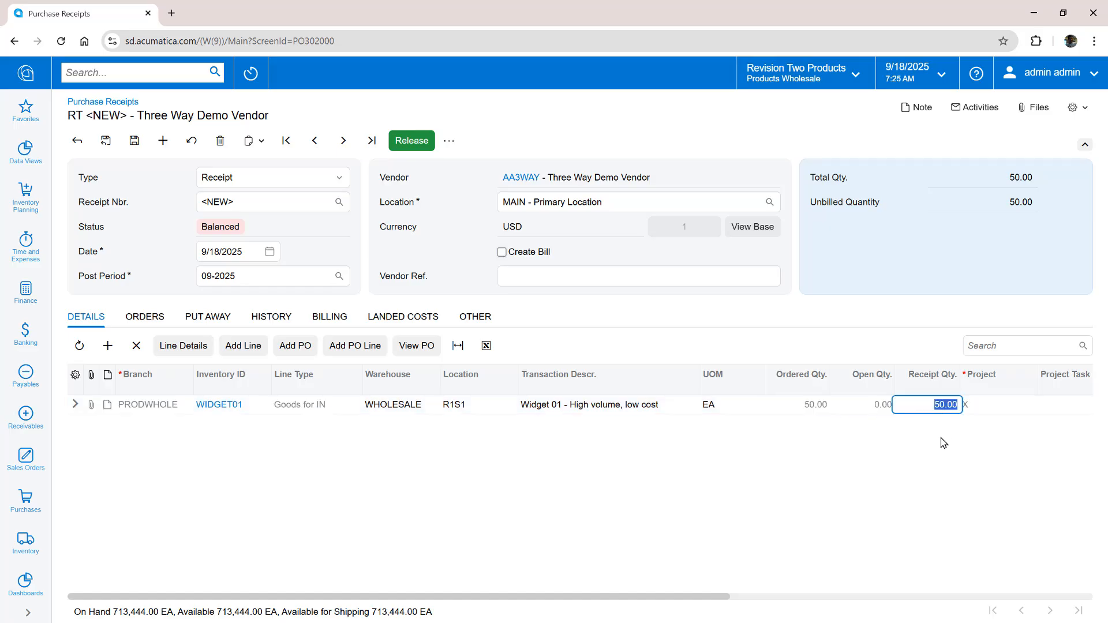
type("45")
key("Return")
key("Tab")
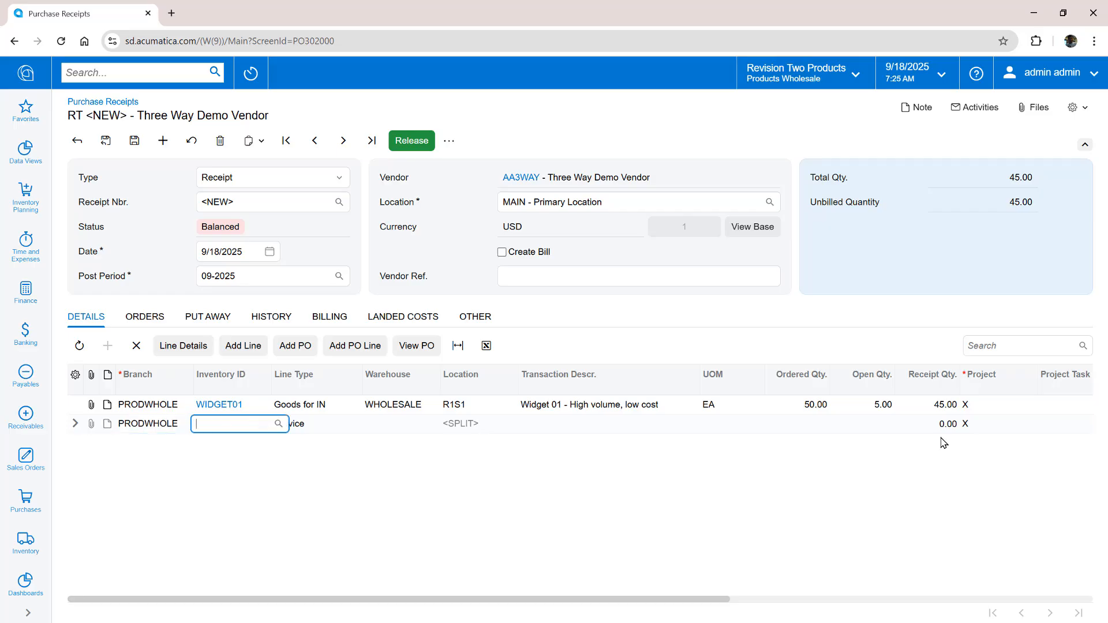
type("widget03")
key("Tab")
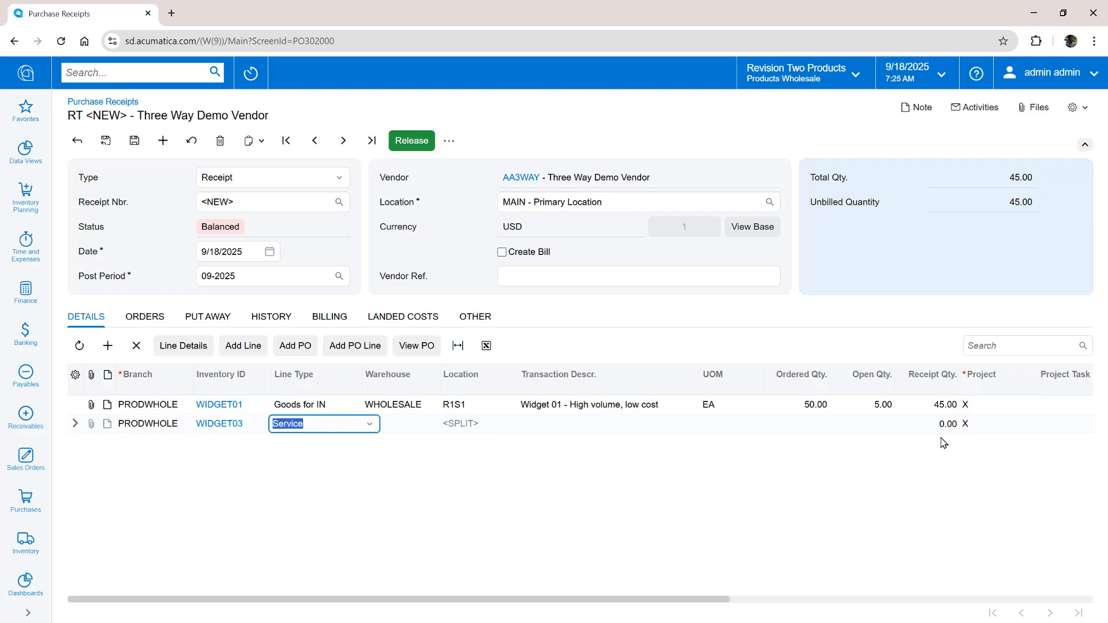
key("Tab")
key("Tab")
key("Tab")
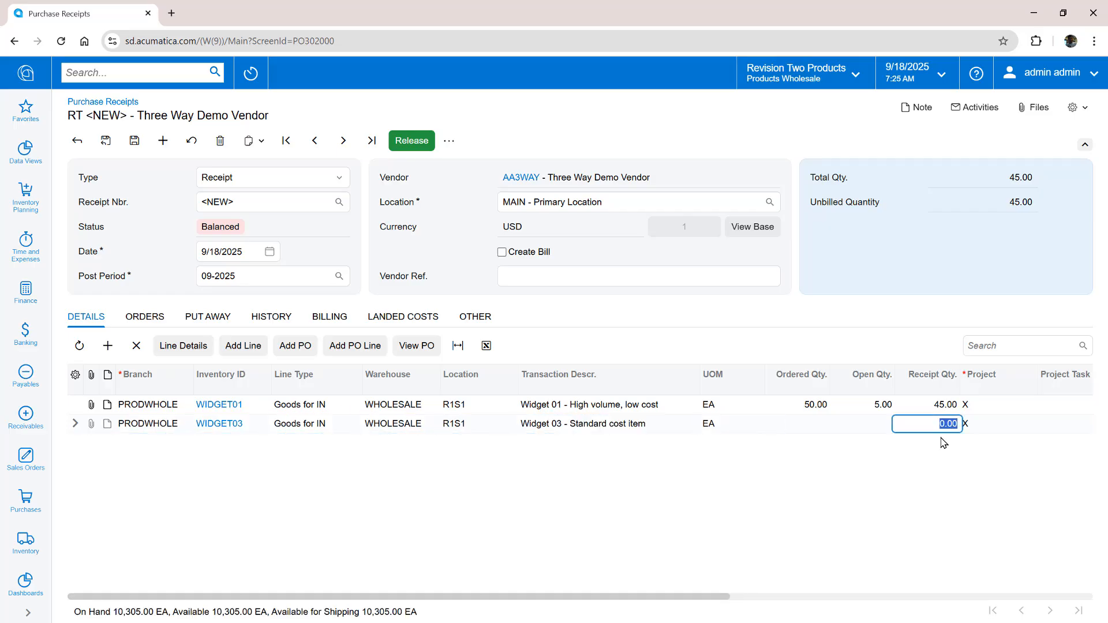
type("5")
left_click(411, 141)
left_click(119, 73)
Start a new AP bill for vendor AA3WAY with vendor reference VID2
type("ap b")
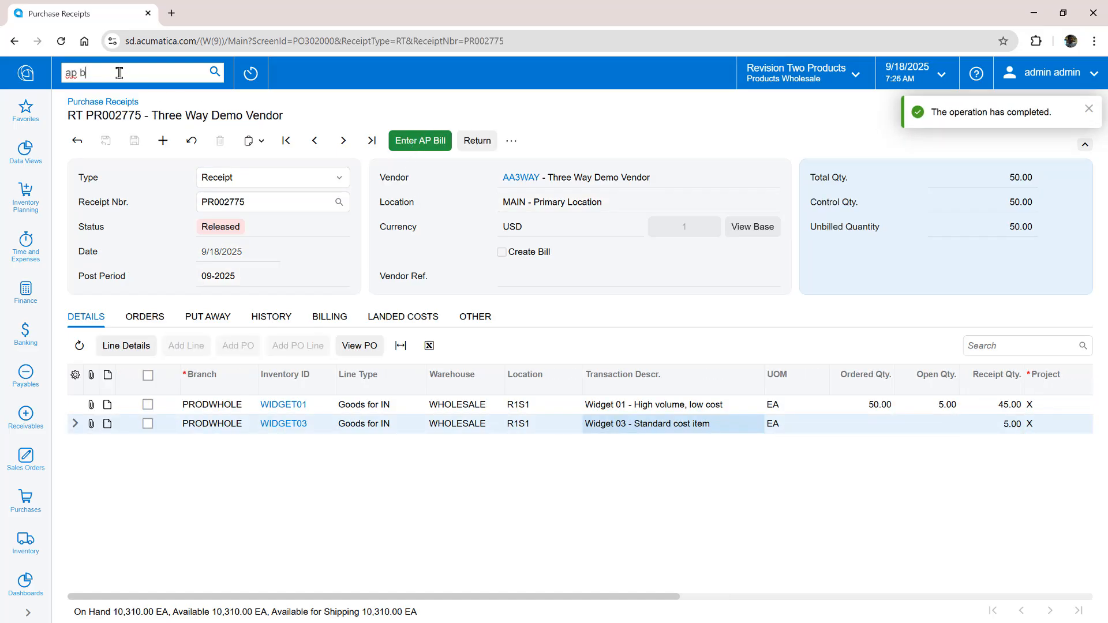
type("ill")
left_click(158, 200)
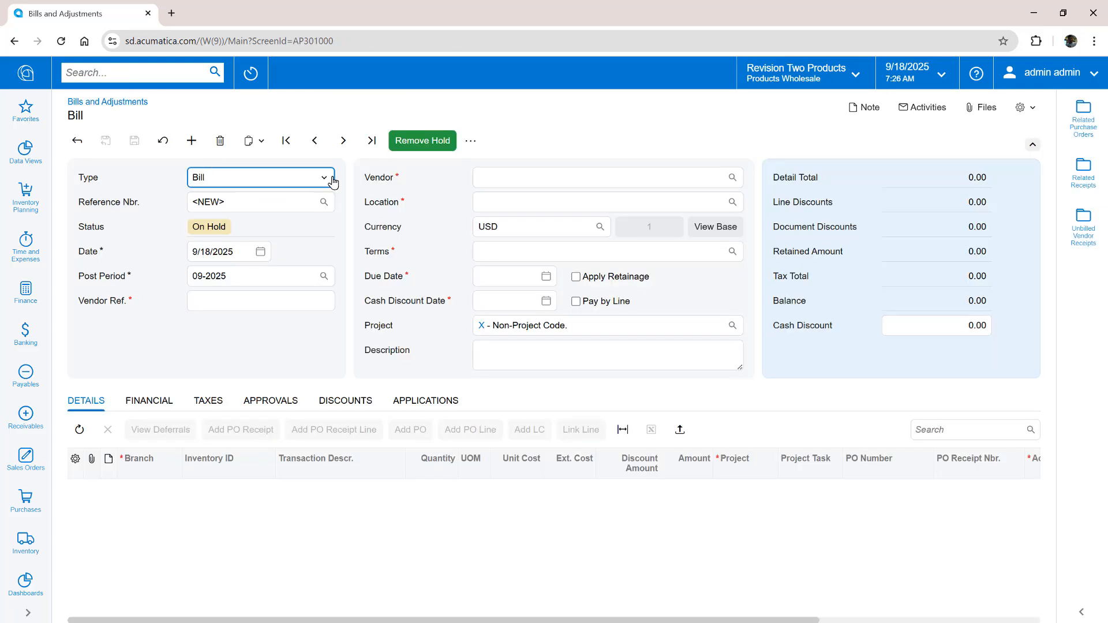
left_click(487, 177)
type("AA3WAY")
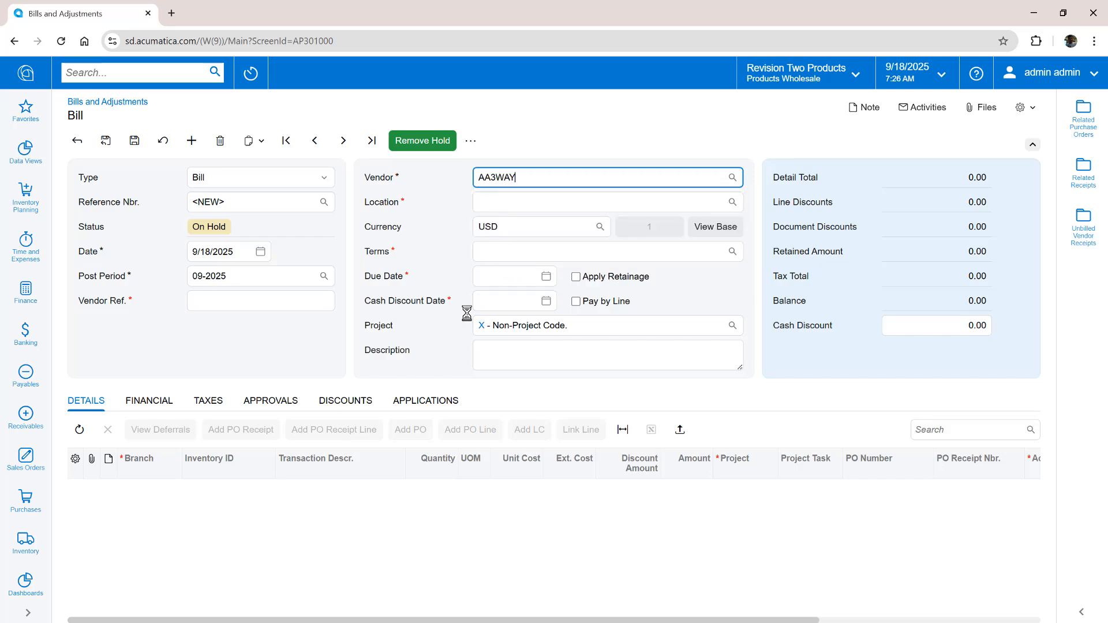
left_click(281, 302)
type("VID")
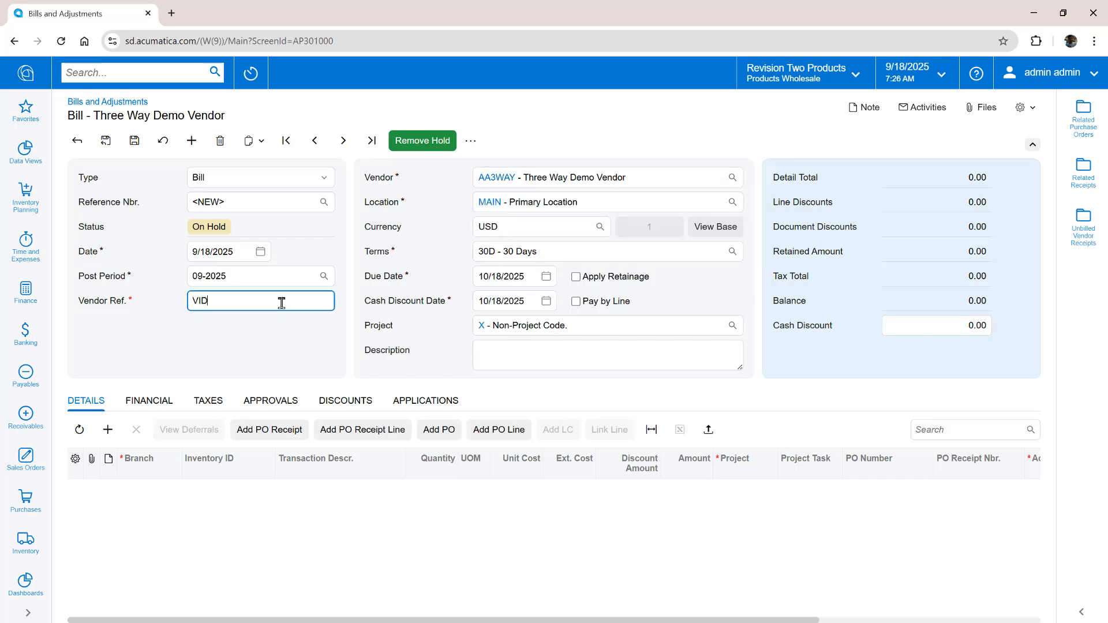
type("2")
key("Tab")
Add PO002827's WIDGET01 line for 39.00 and submit bill 006025 for approval
left_click(441, 430)
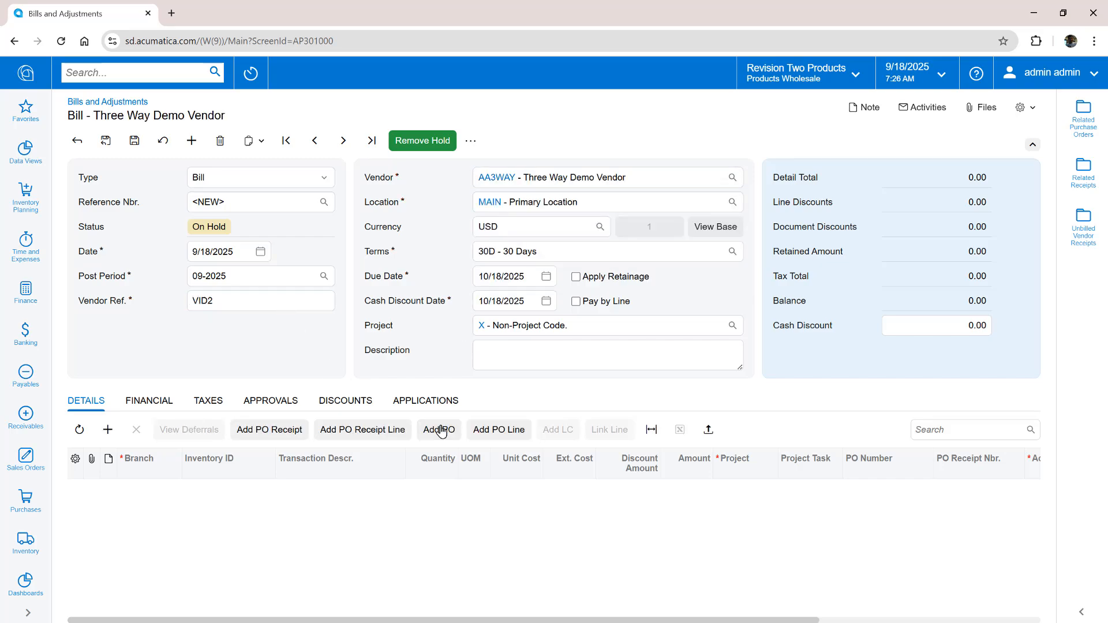
left_click(144, 225)
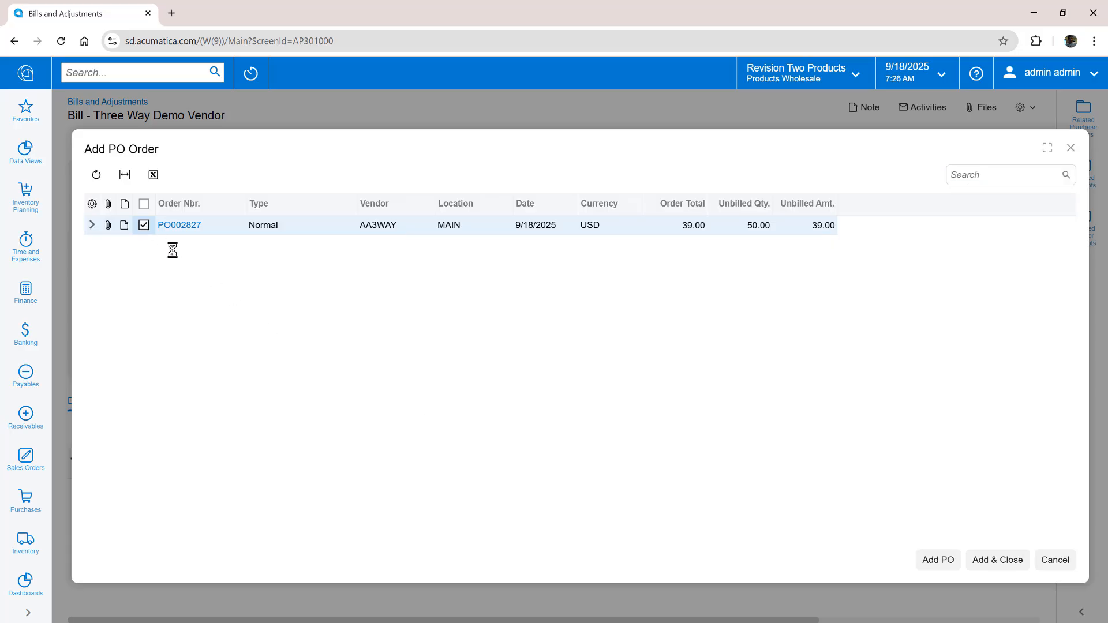
left_click(976, 560)
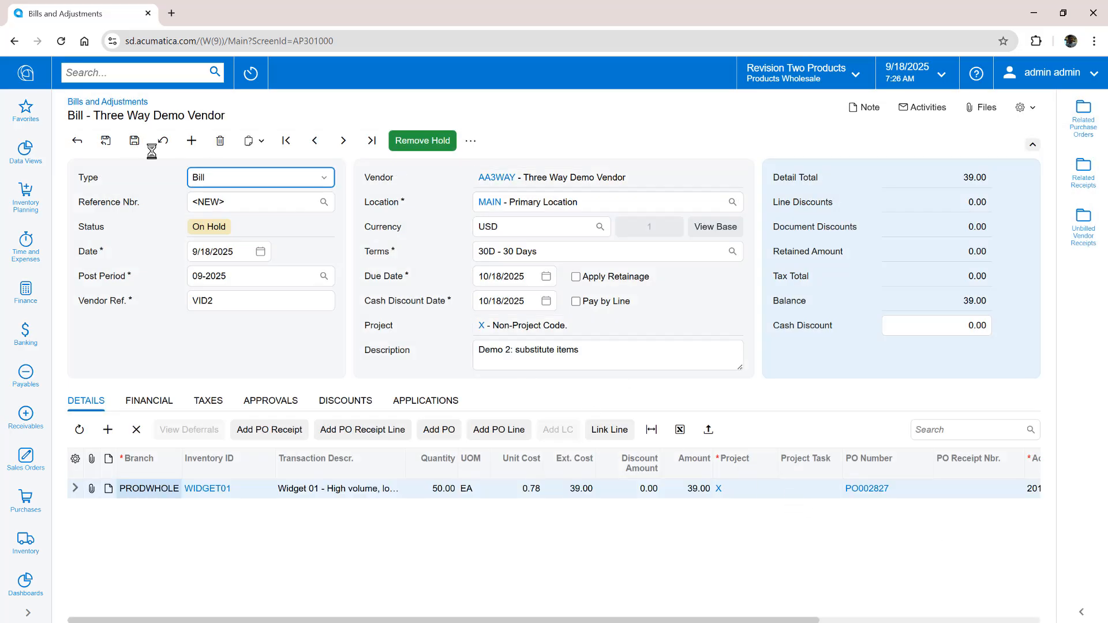
left_click(424, 143)
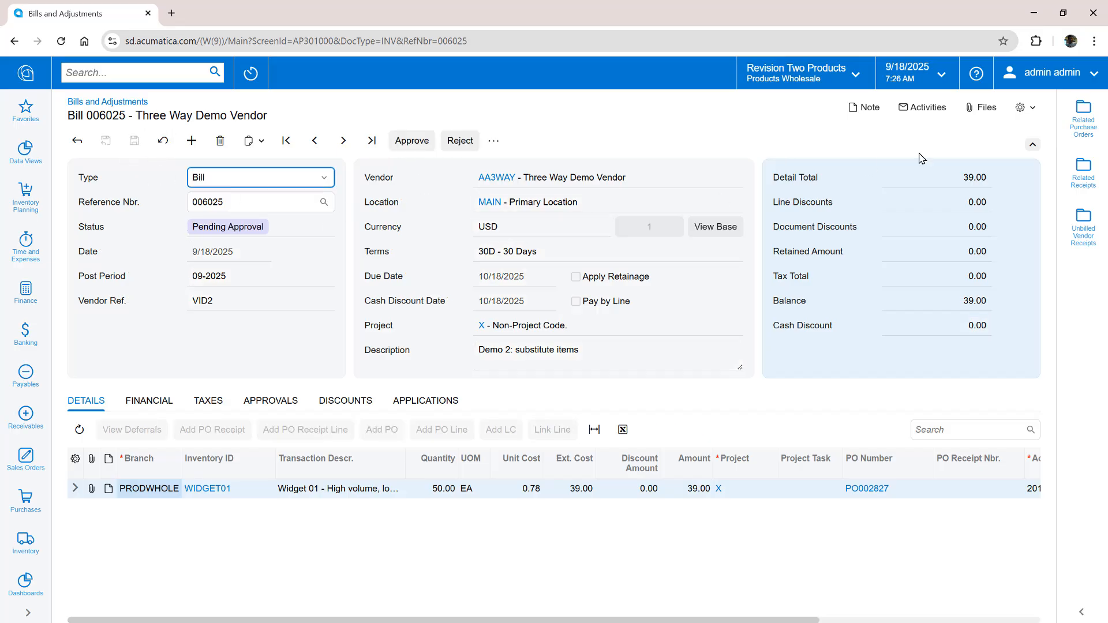
Compare bill 006025 with PO002827, receipt quantities (50 billed vs 45 received) and unbilled WIDGET03 receipt
left_click(1082, 118)
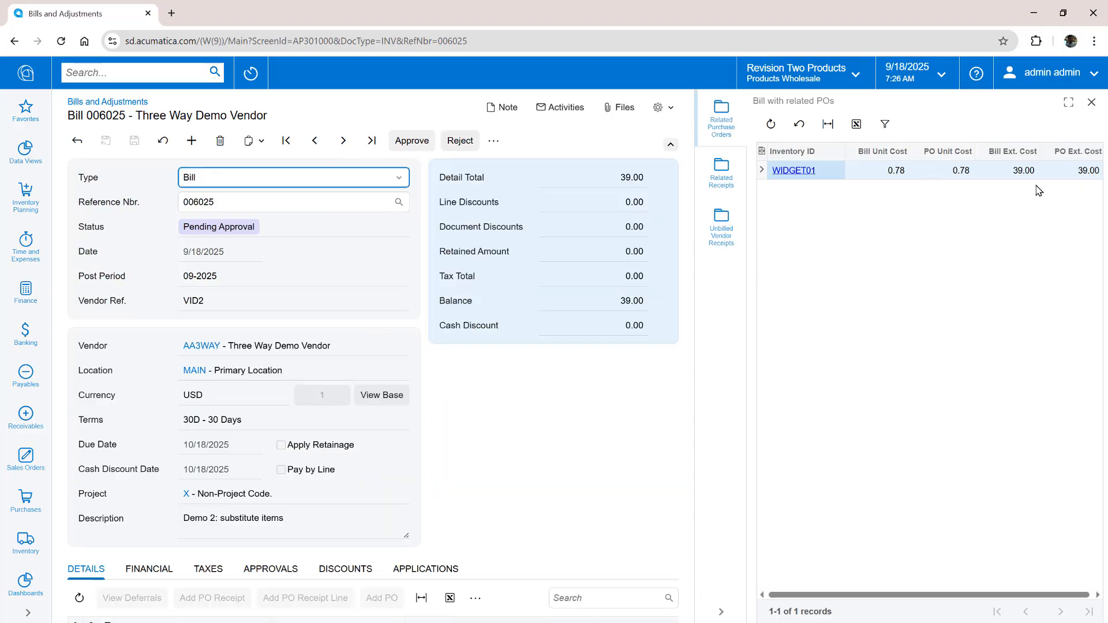
left_click(721, 172)
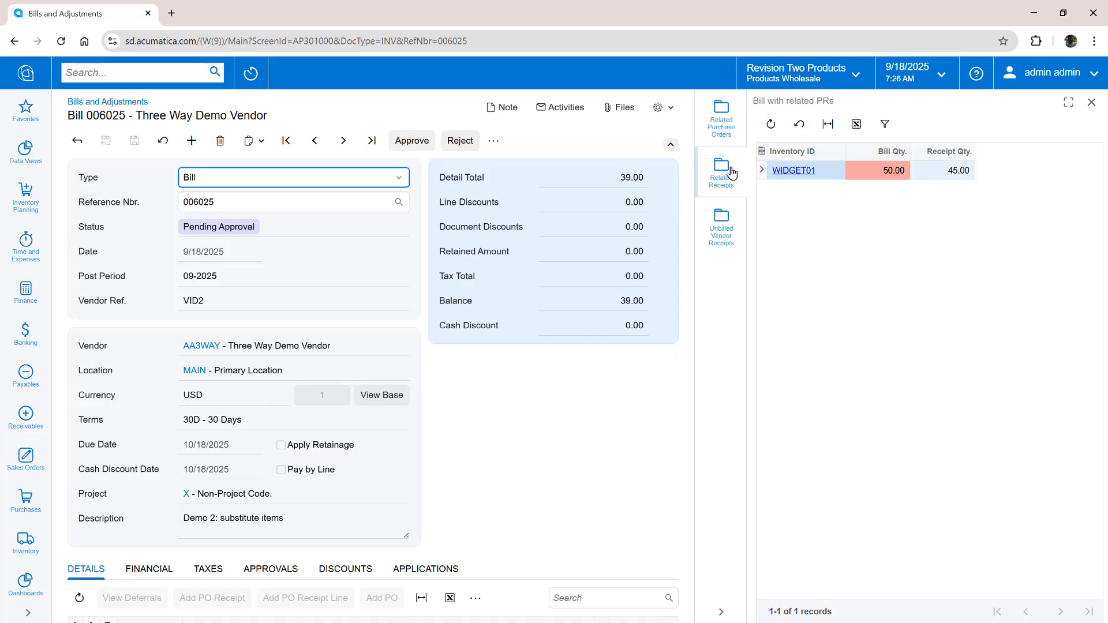
left_click(669, 145)
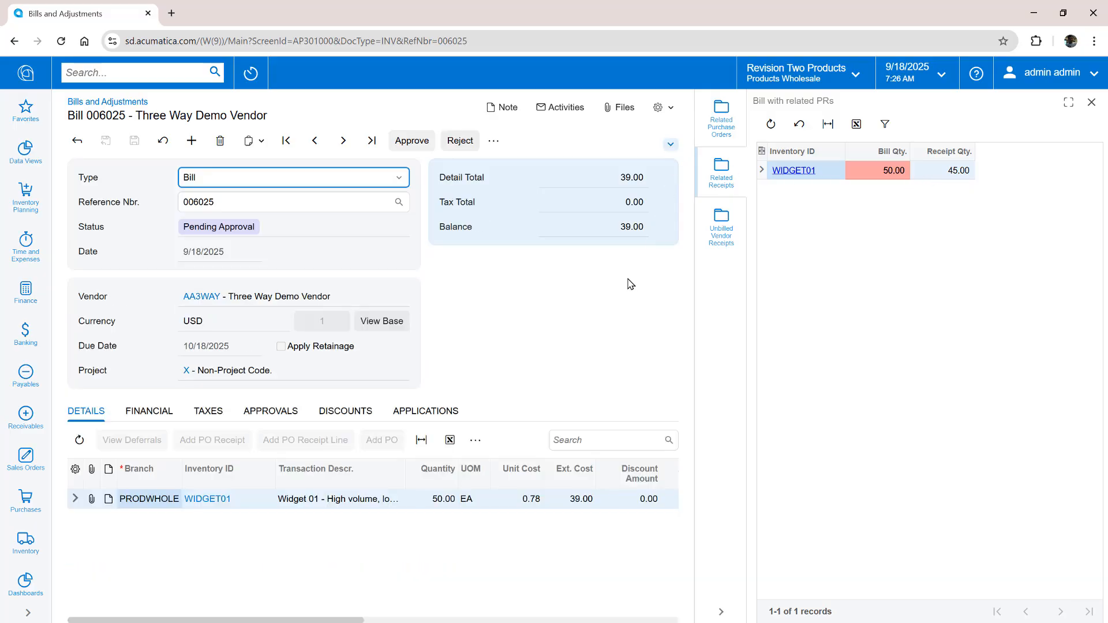
left_click(710, 235)
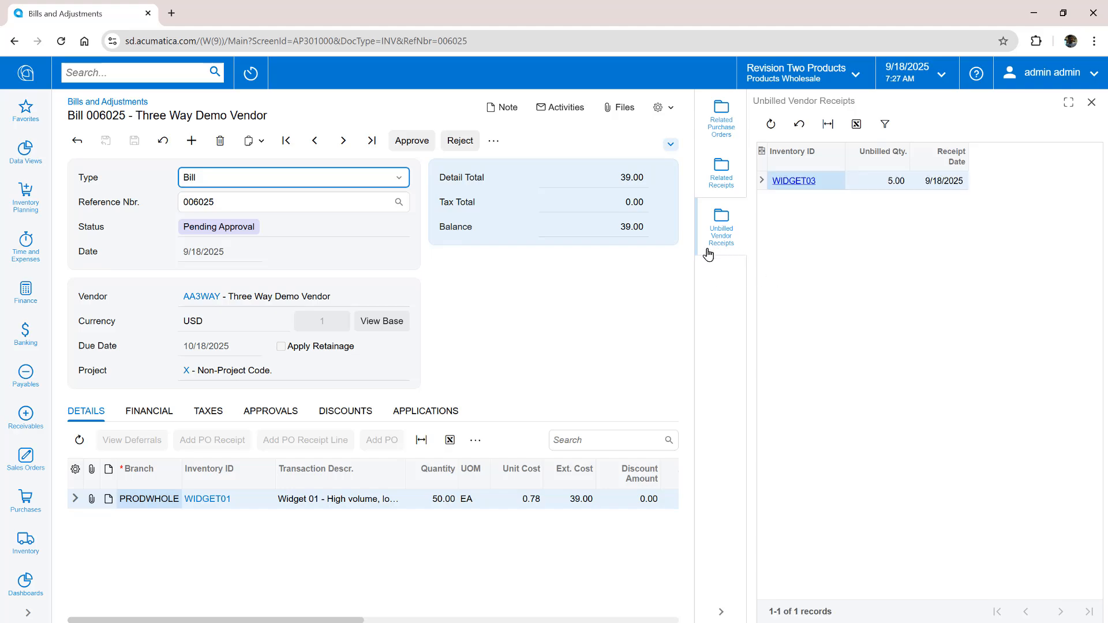
left_click(722, 617)
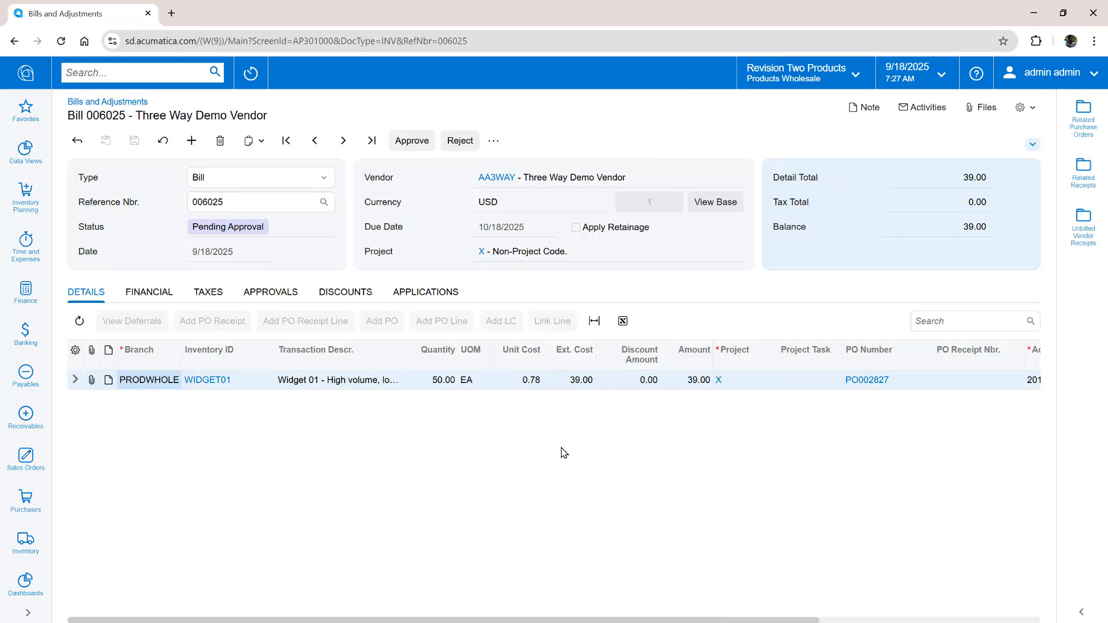
left_click(493, 142)
Put bill 006025 on hold, add PR002775's WIDGET03 line, and bill WIDGET01 at 45
left_click(513, 214)
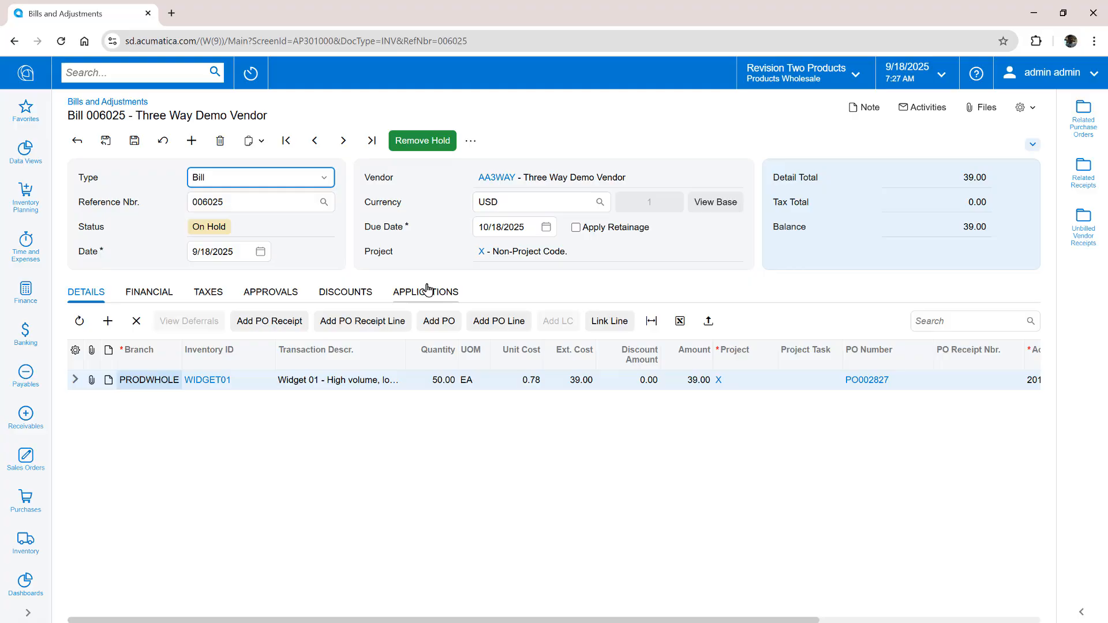
left_click(352, 326)
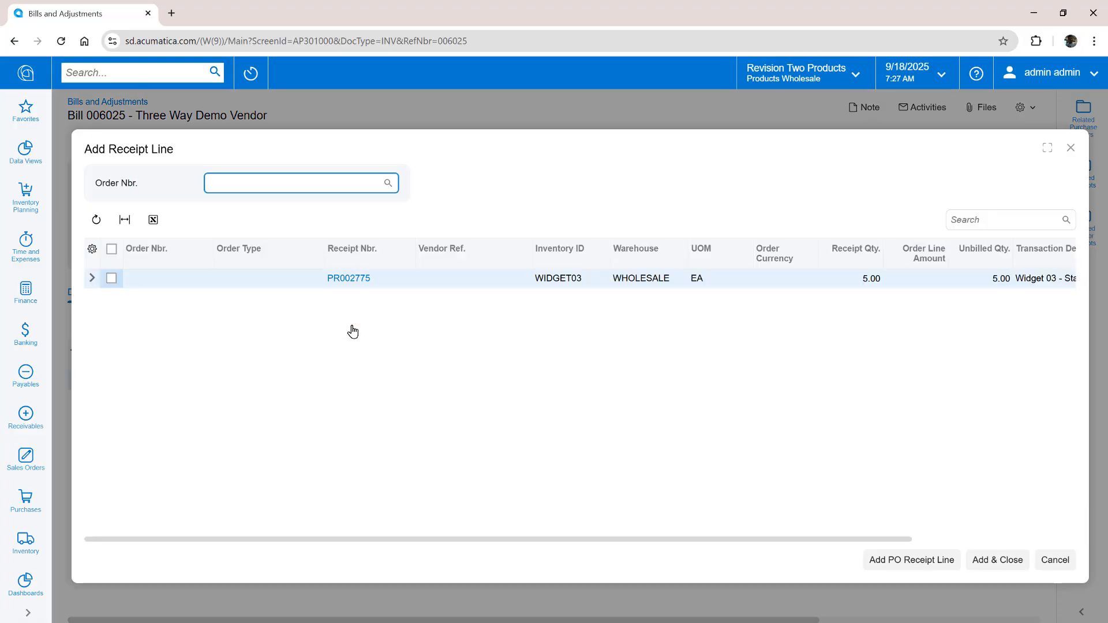
left_click(111, 278)
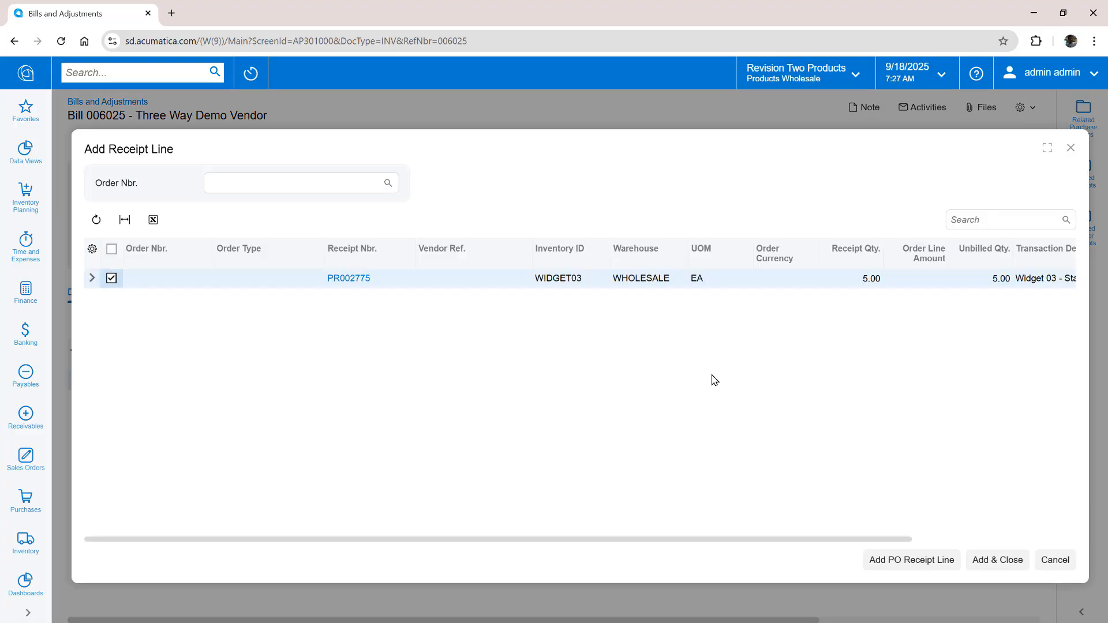
left_click(986, 558)
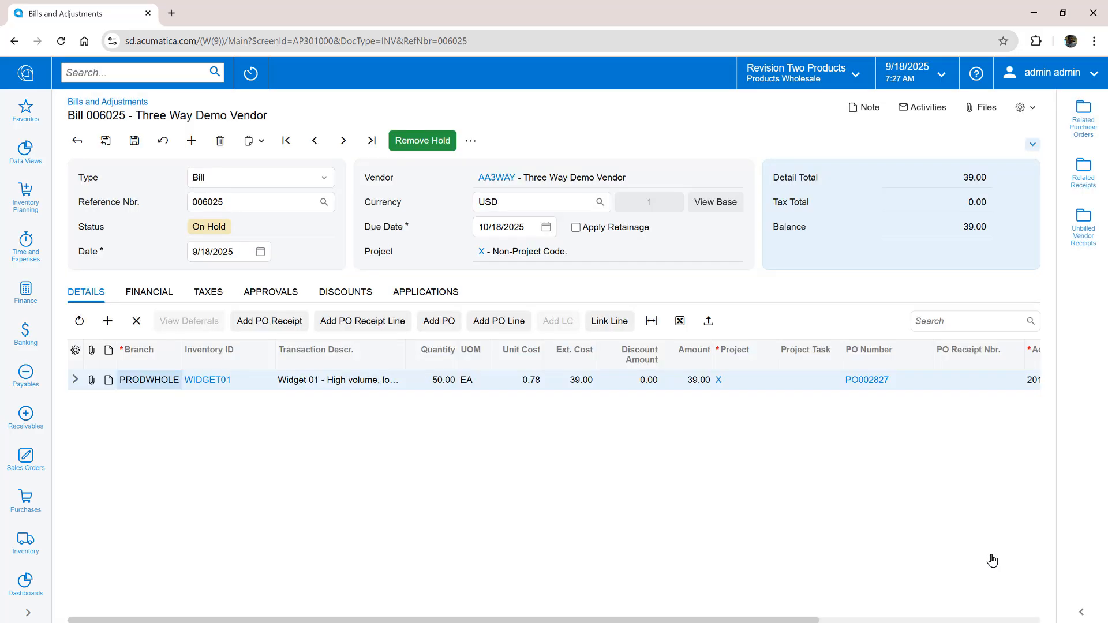
left_click(442, 384)
type("45")
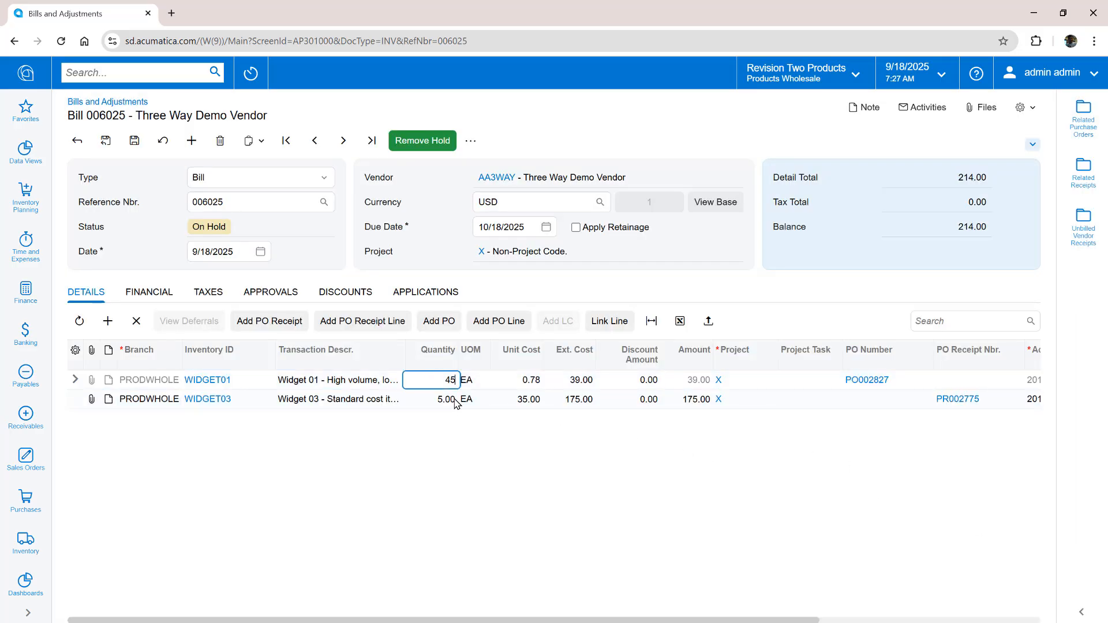
key("Tab")
left_click(134, 140)
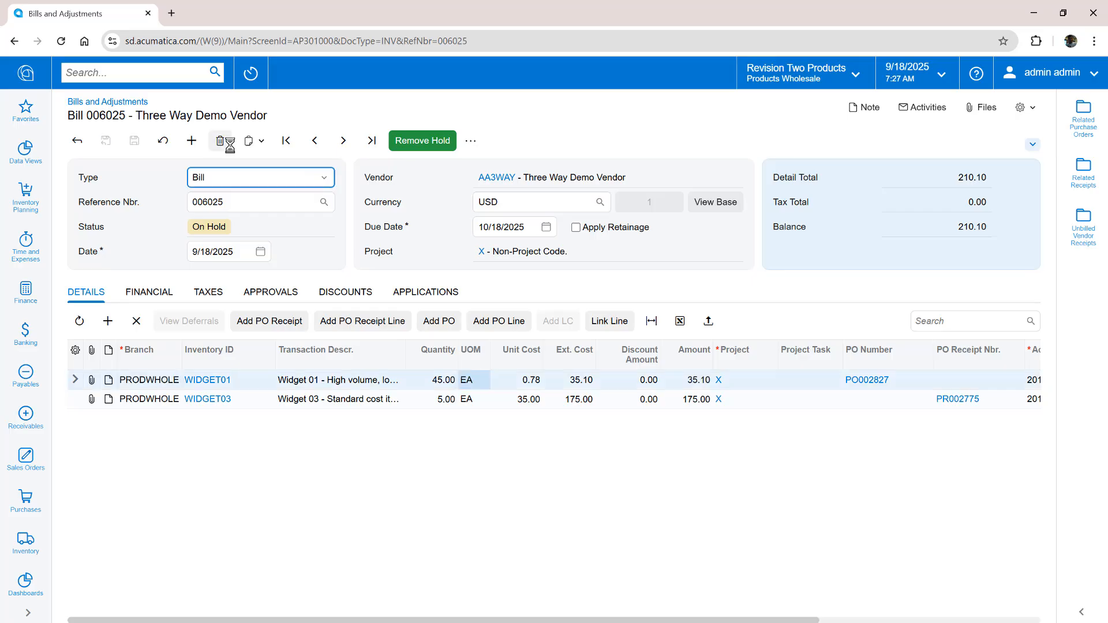
Take bill 006025 off hold and review its related purchase orders and receipts
left_click(422, 148)
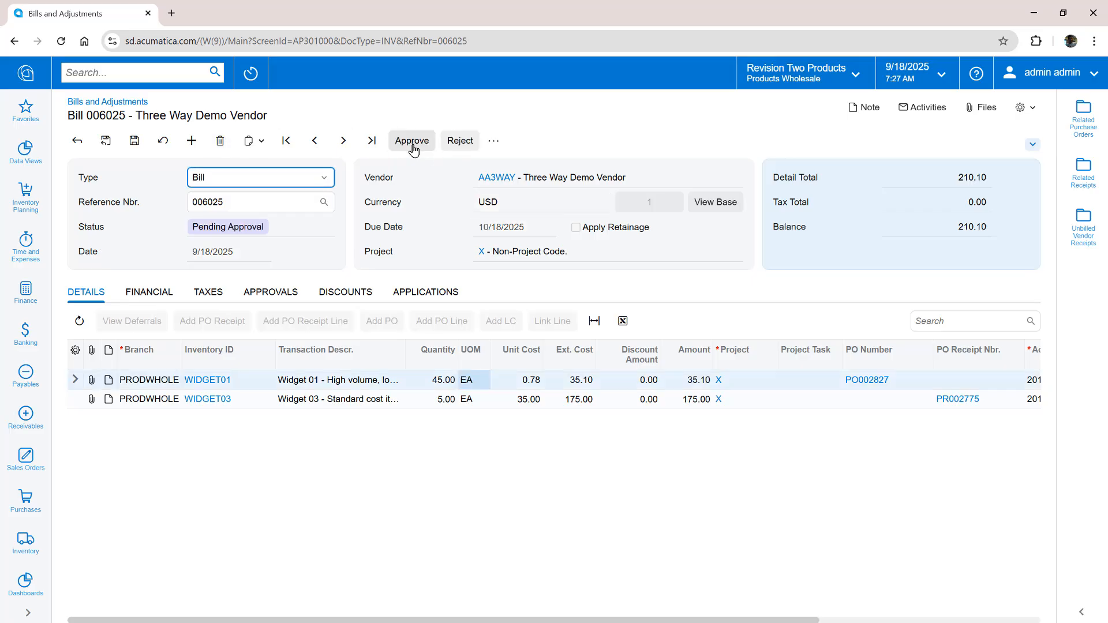
left_click(1083, 115)
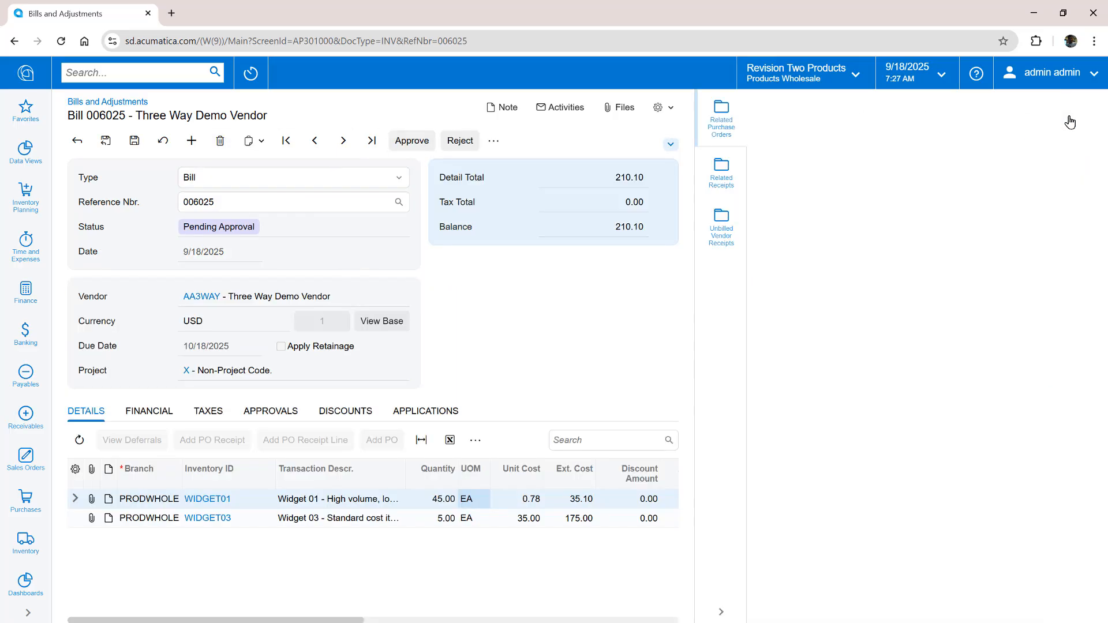
left_click(721, 172)
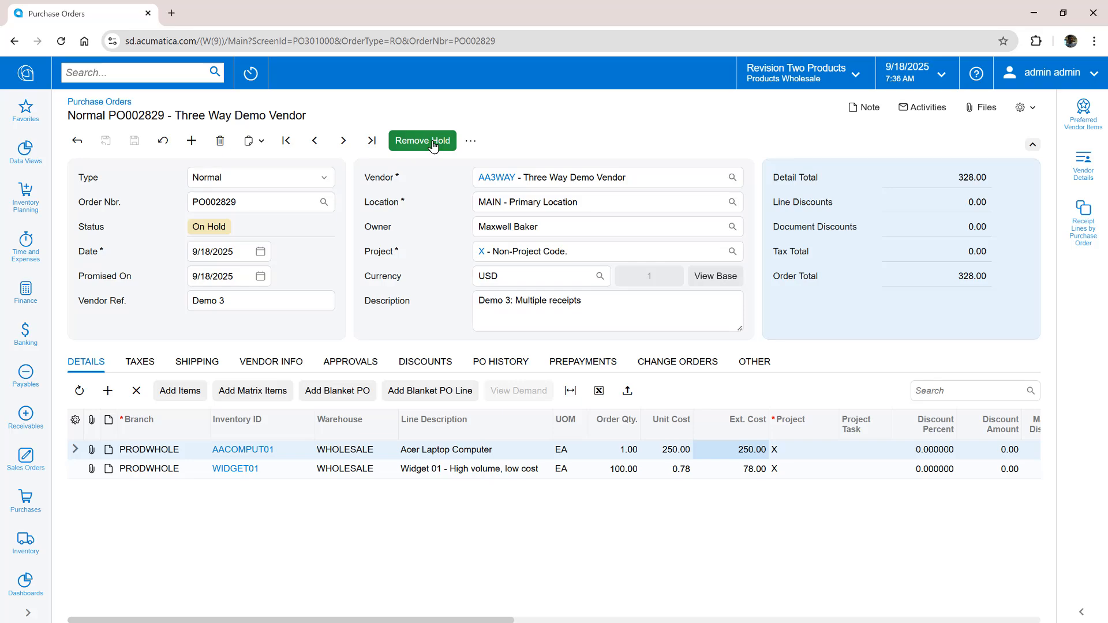
Take PO002829 off hold, approve it, and start a receipt against it
left_click(433, 144)
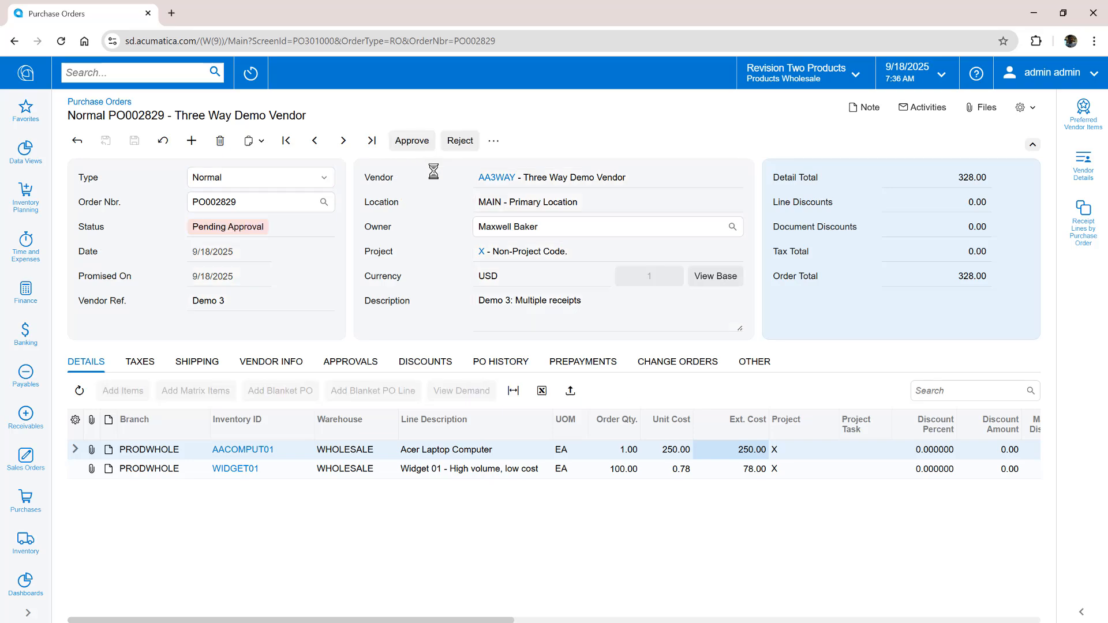
left_click(429, 141)
left_click(433, 141)
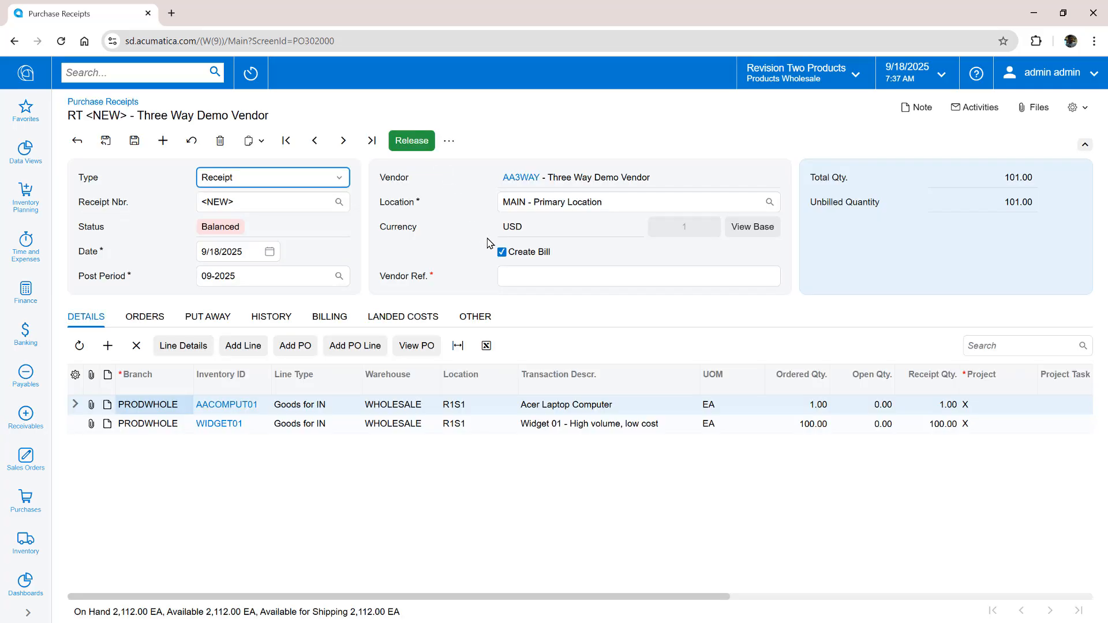
Receive 90 of 100 WIDGET01 without creating a bill, then save and release receipt PR002778
left_click(501, 251)
left_click(917, 429)
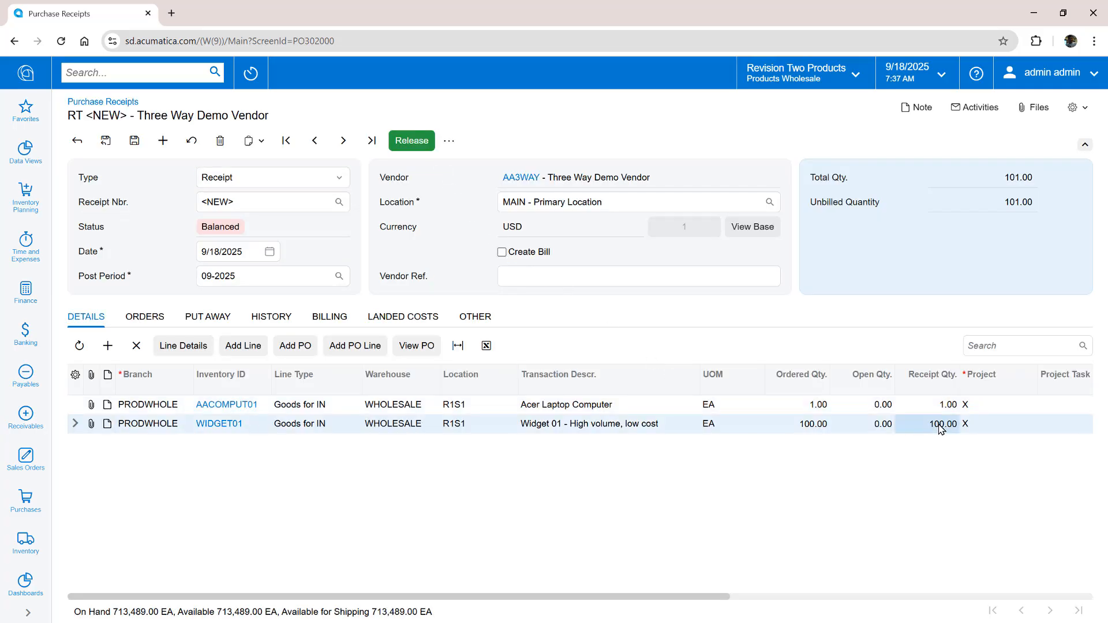
type("90")
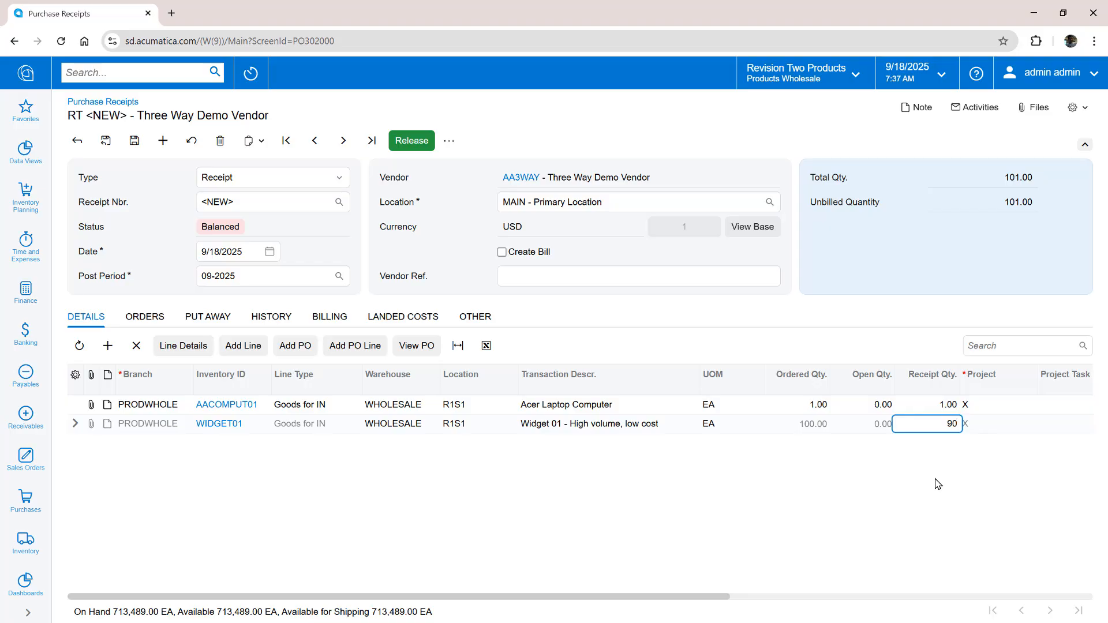
left_click(133, 140)
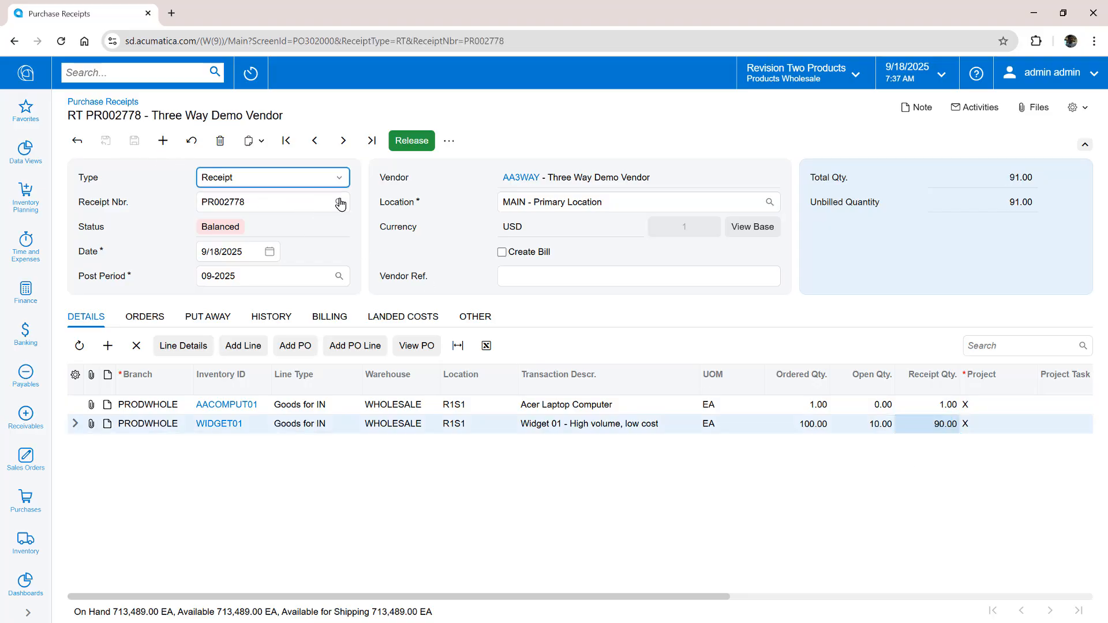
left_click(407, 144)
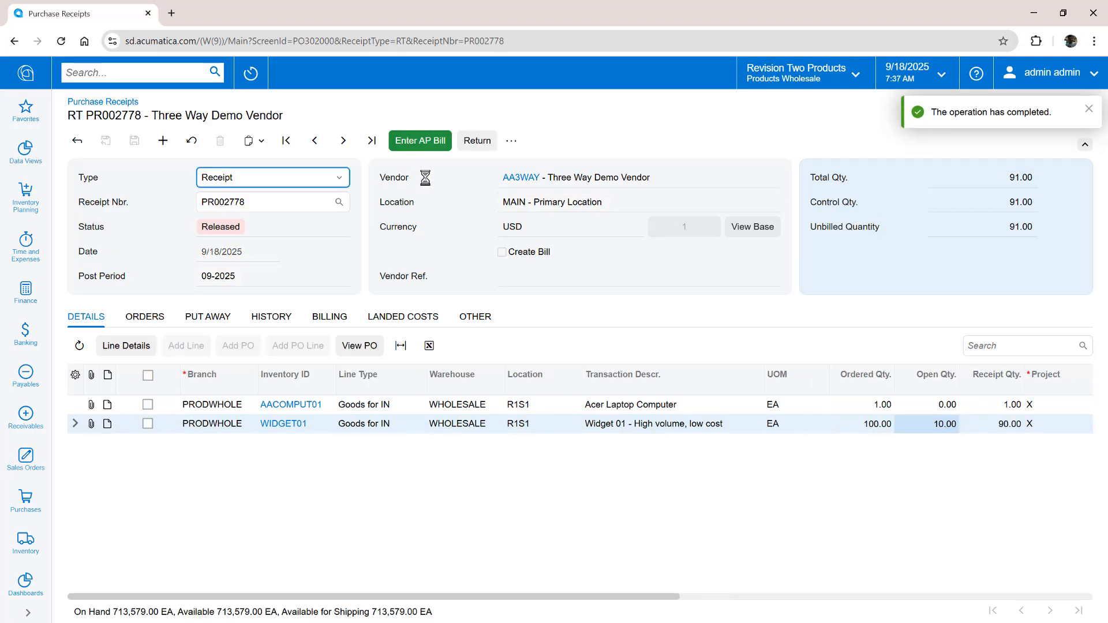
left_click(151, 71)
Upload the vendor invoice PDF in Incoming Documents, recognize it, and save as bill 006026 for 328.00
type("incomin")
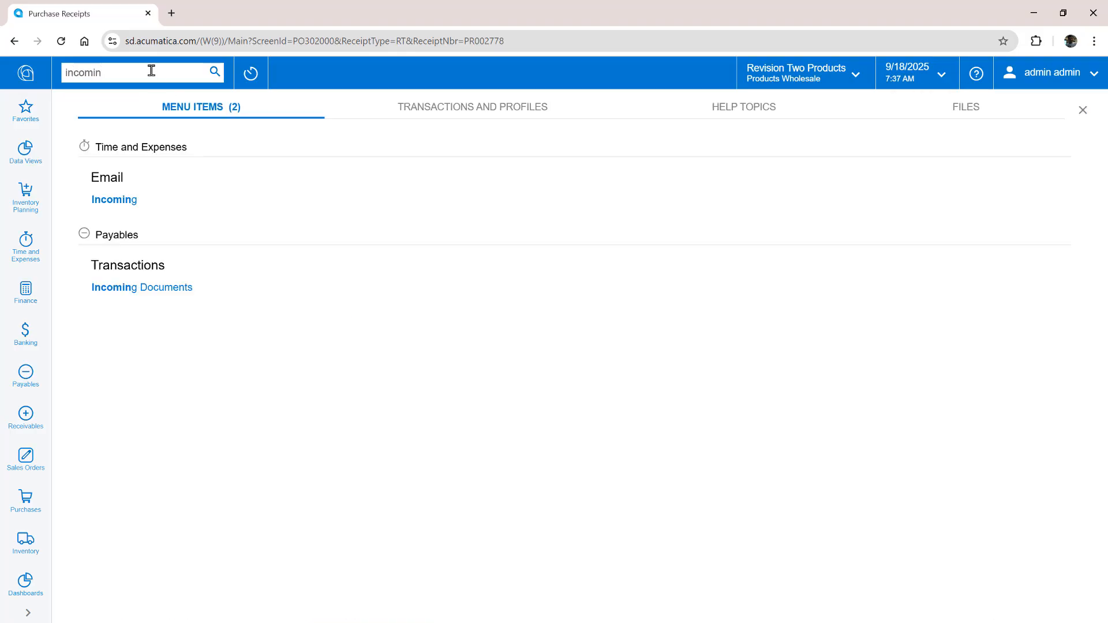
left_click(146, 287)
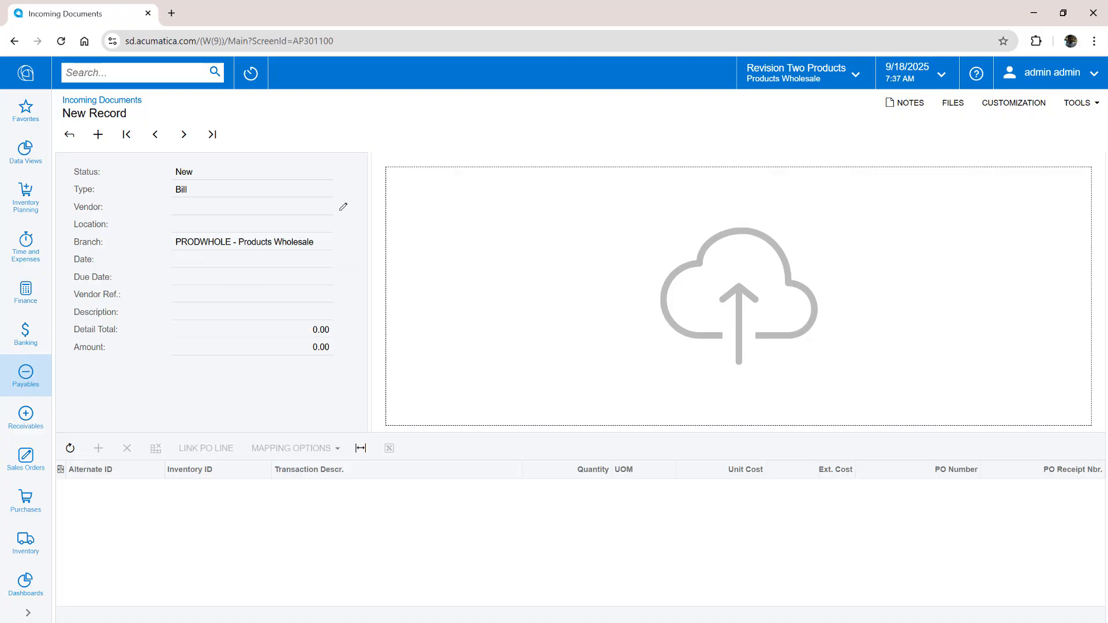
left_click_drag(605, 289, 600, 294)
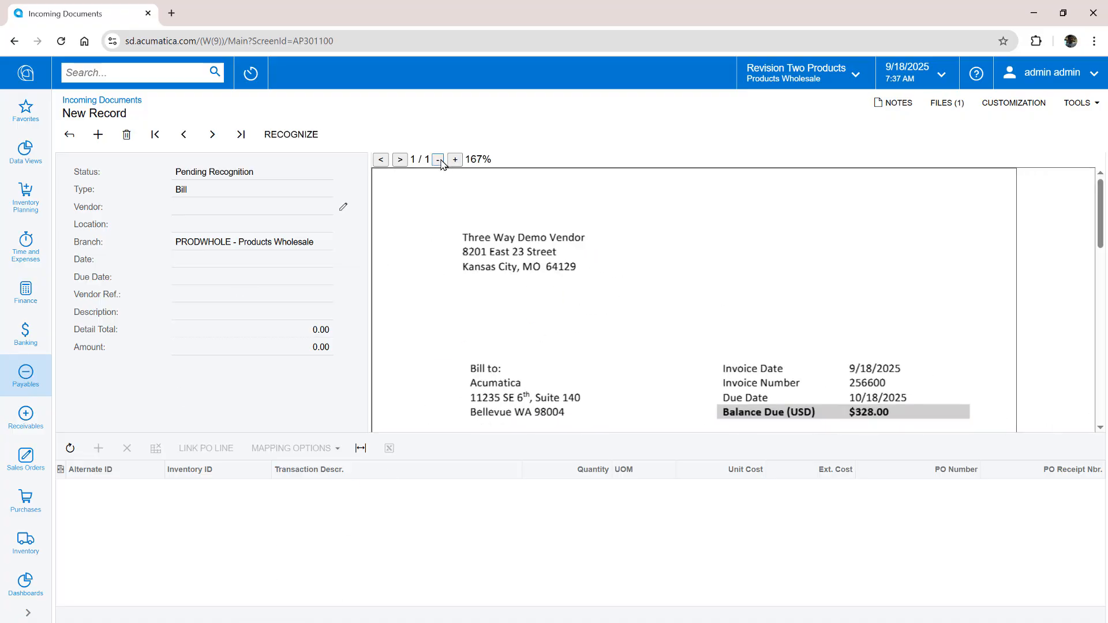
left_click(438, 159)
left_click(438, 159)
left_click(438, 160)
left_click(292, 139)
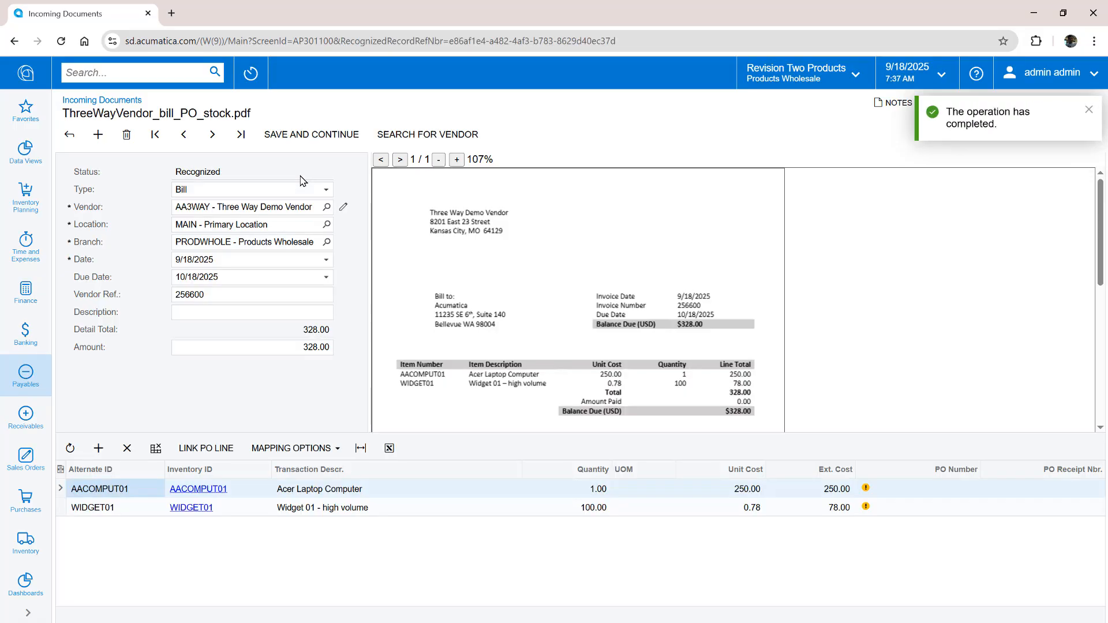
left_click(306, 137)
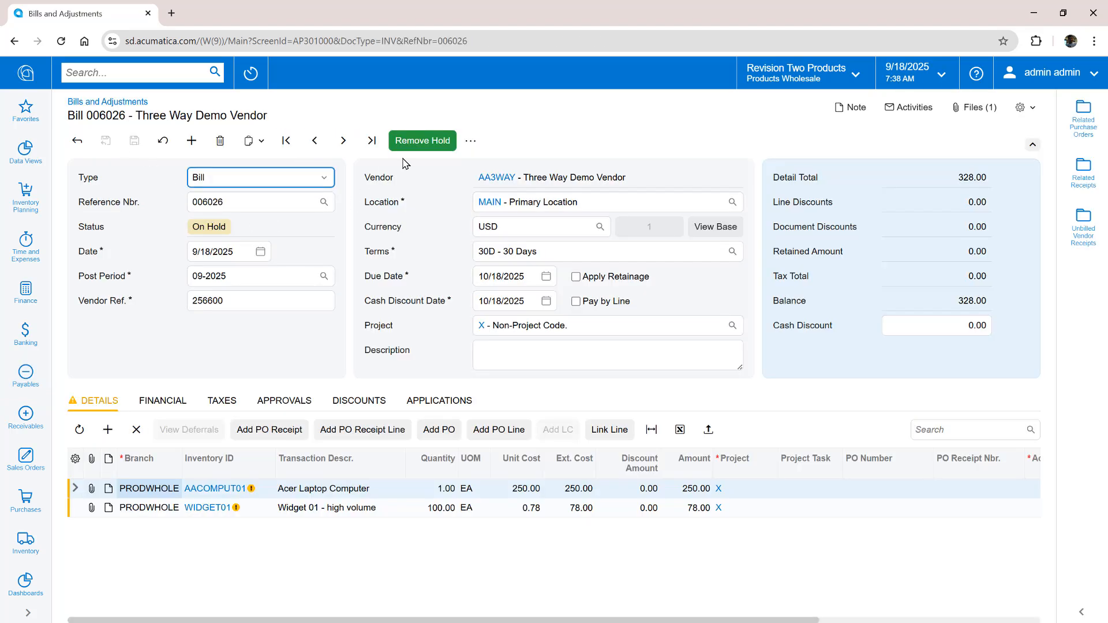
Submit bill 006026 and compare it with receipts, showing WIDGET01 billed 100 vs received 90
left_click(415, 145)
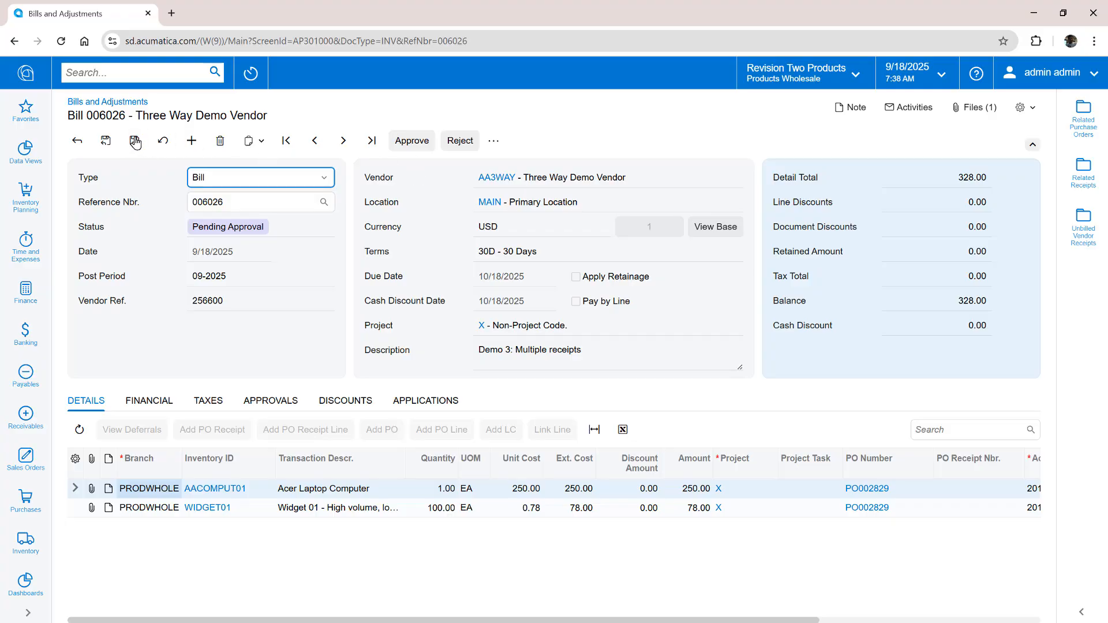
left_click(1083, 119)
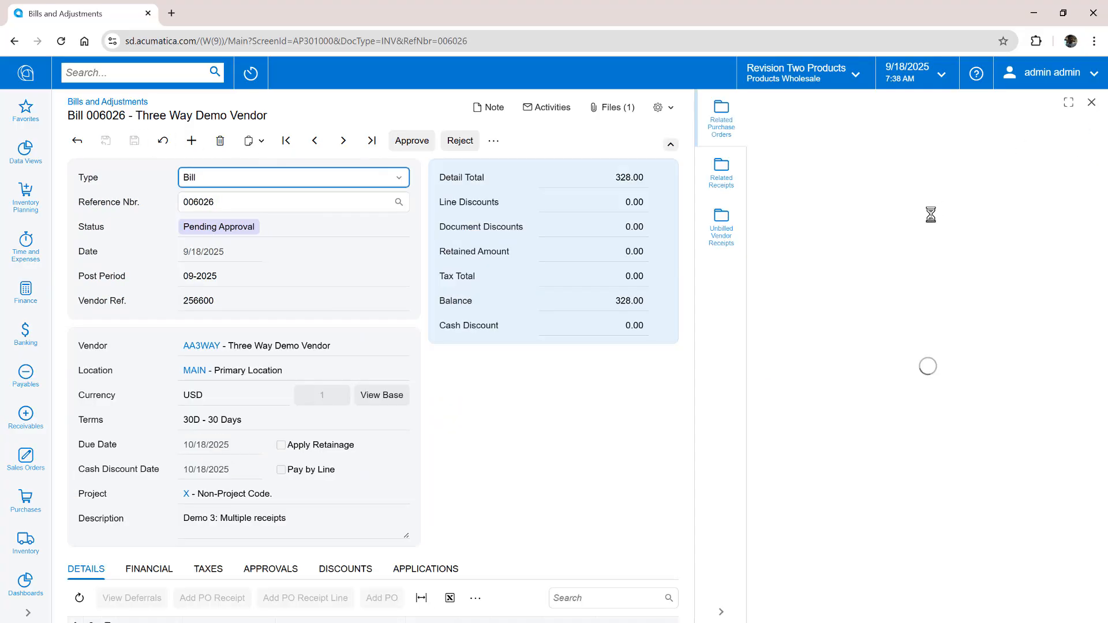
left_click(721, 172)
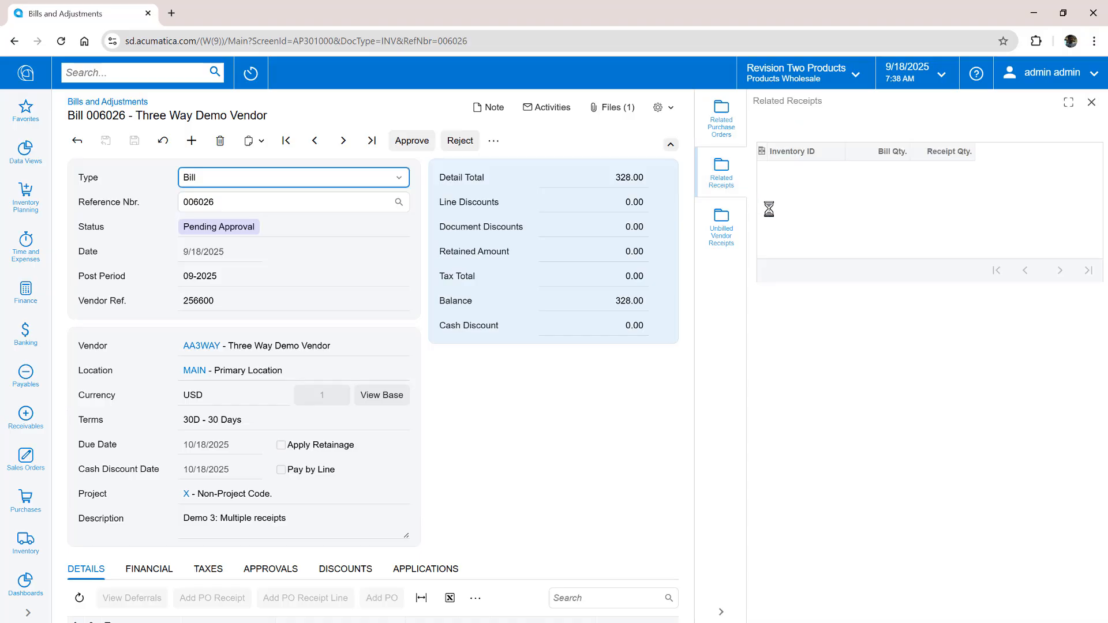
left_click(670, 145)
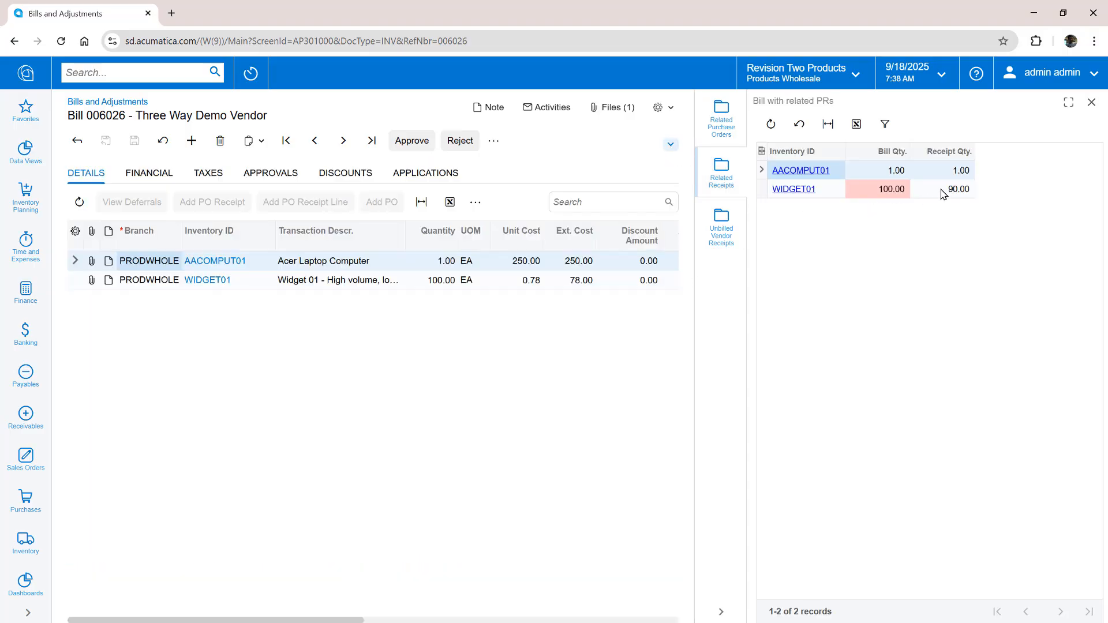
left_click(247, 79)
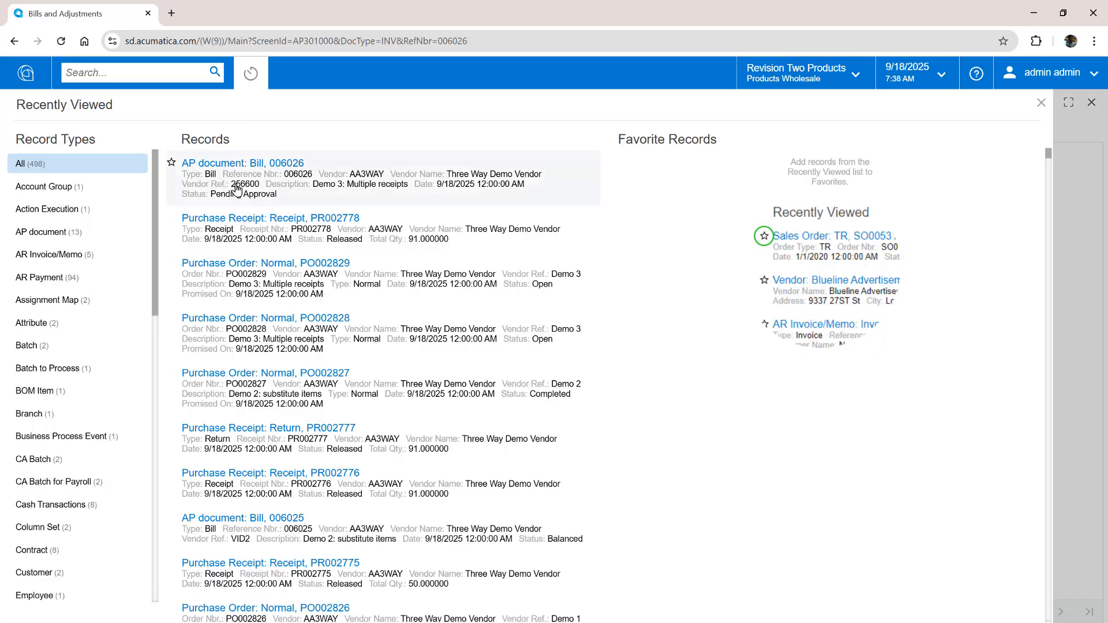
Receive the remaining 10 WIDGET01 on PR002779 without a bill, release it, and reopen bill 006026
left_click(252, 270)
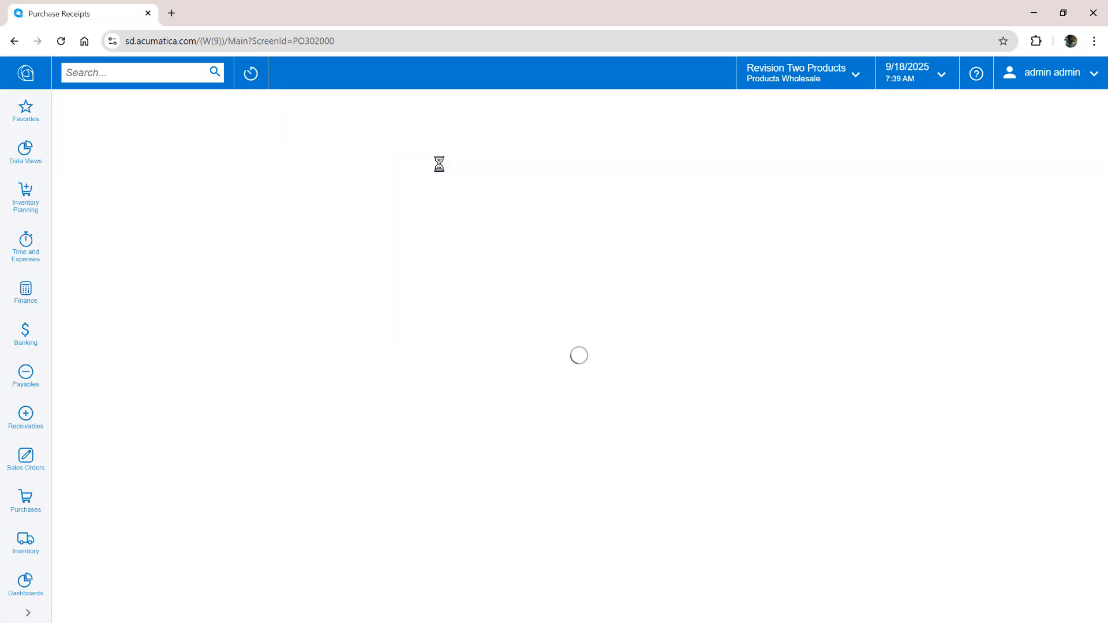
left_click(502, 252)
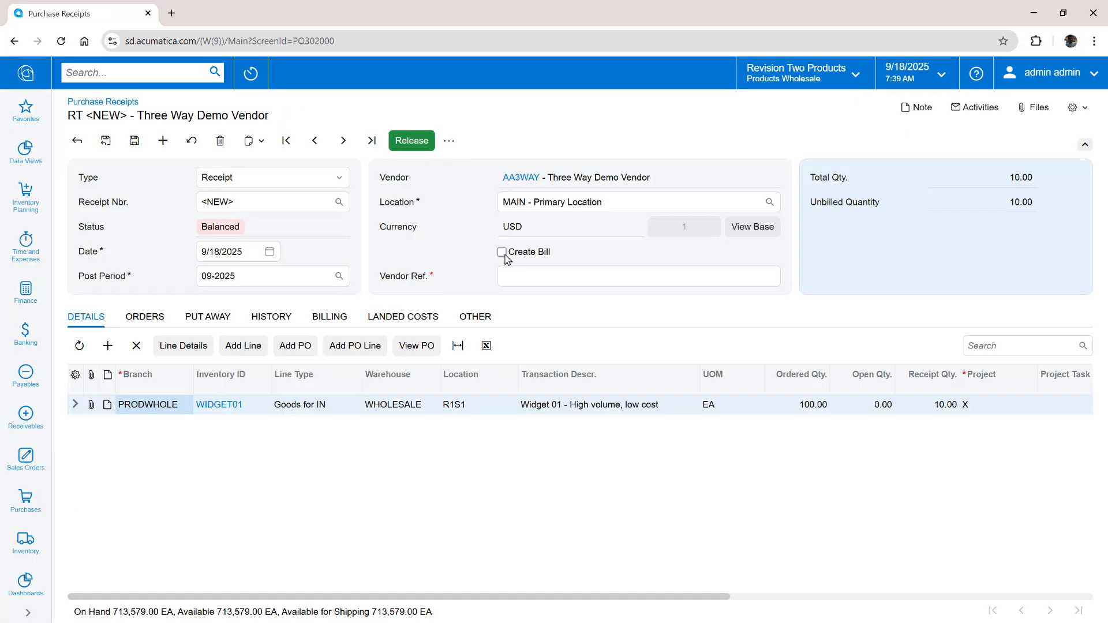
left_click(130, 149)
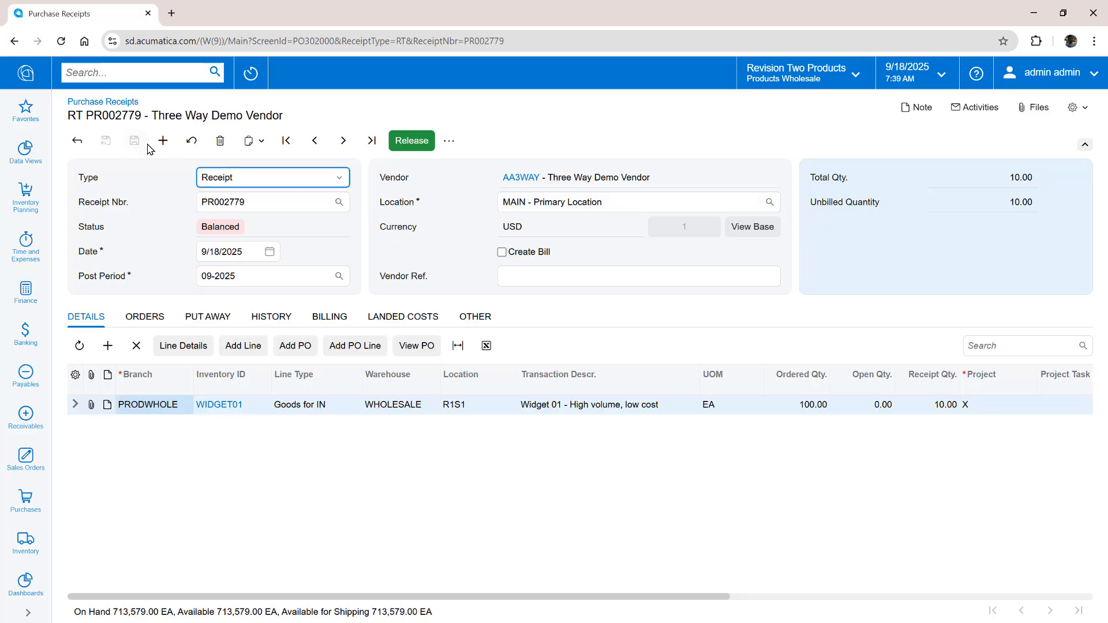
left_click(409, 147)
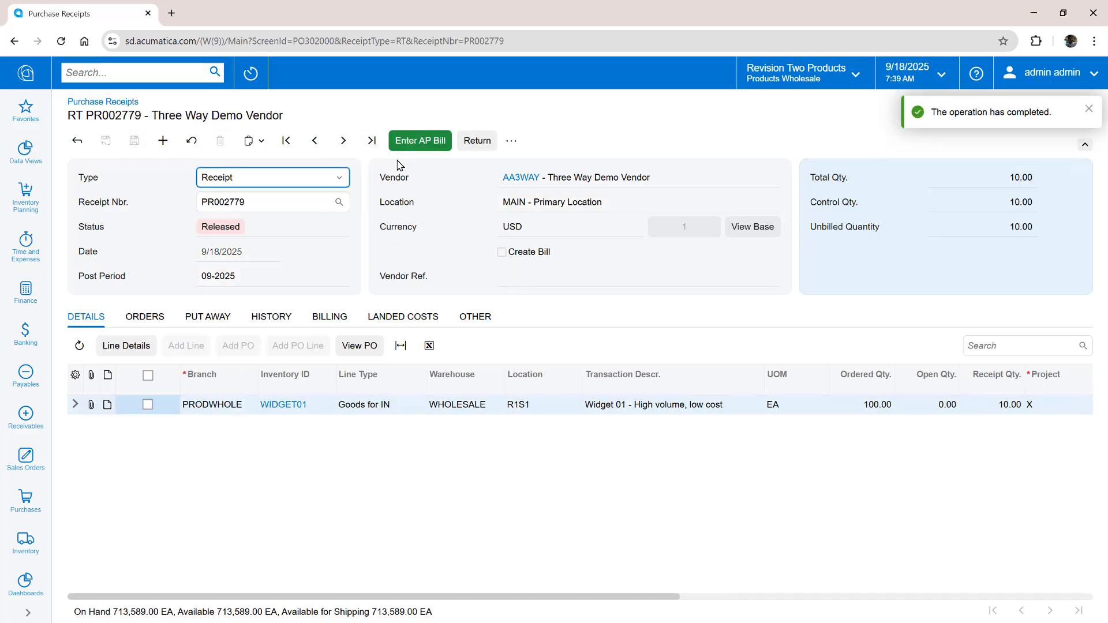
left_click(251, 76)
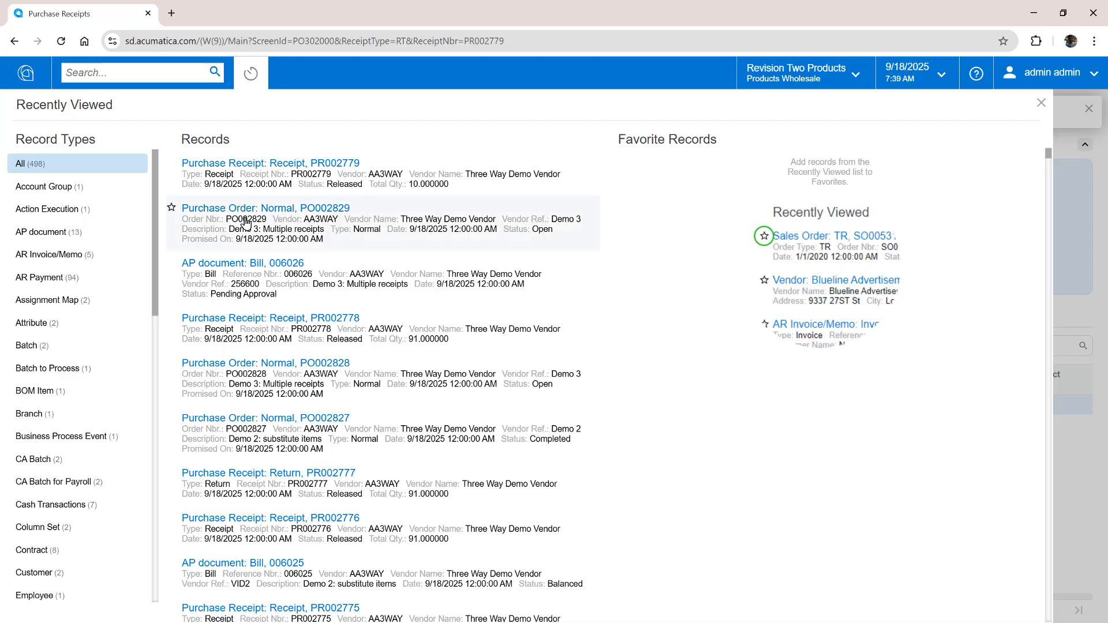
left_click(261, 266)
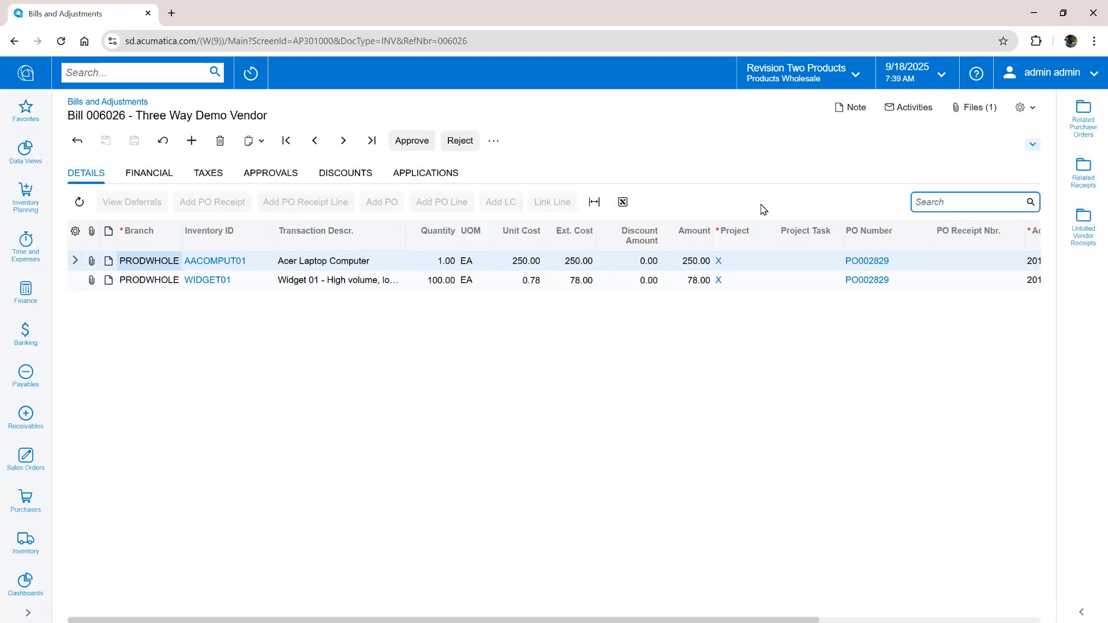
Show the related receipts for bill 006026
left_click(1082, 171)
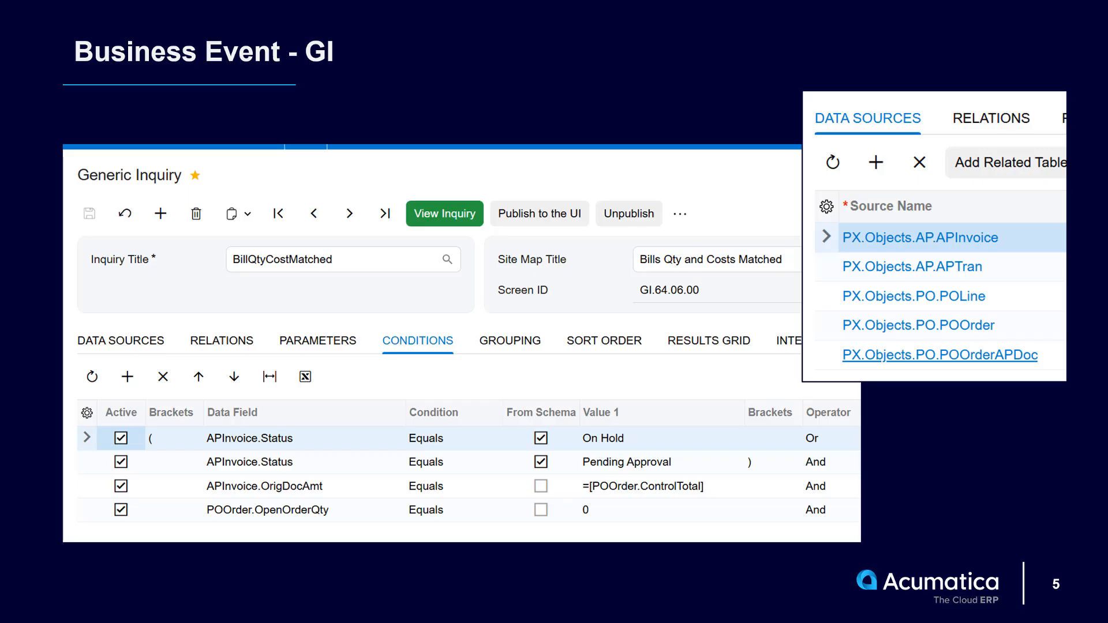
Advance past the subscriber slide to slide 7, showing bill 006028 auto approved by the system
key("Right")
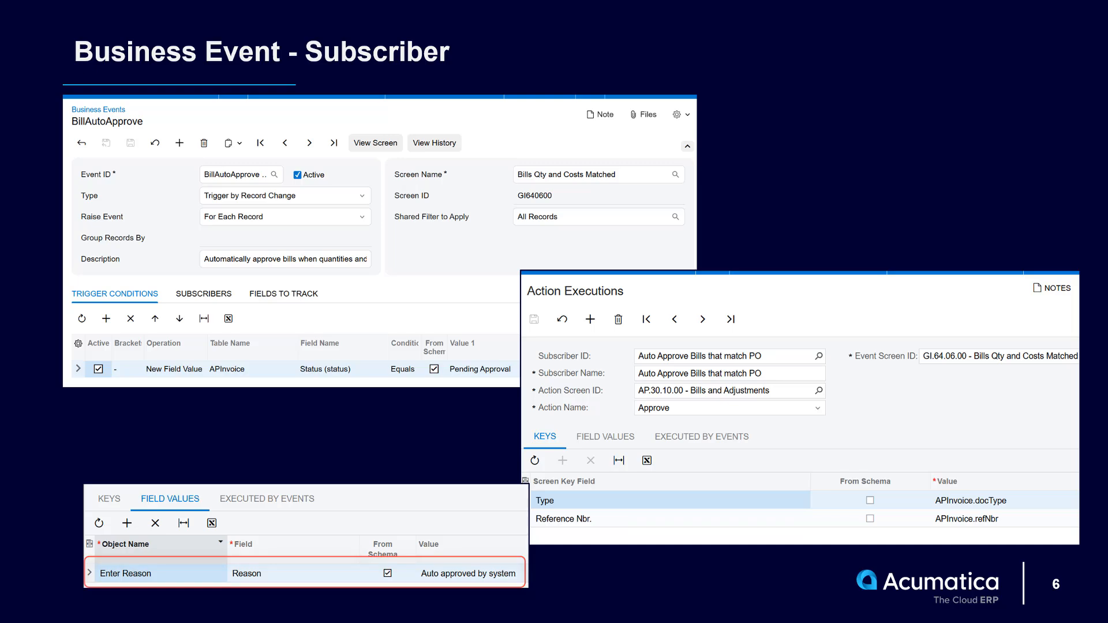
key("Right")
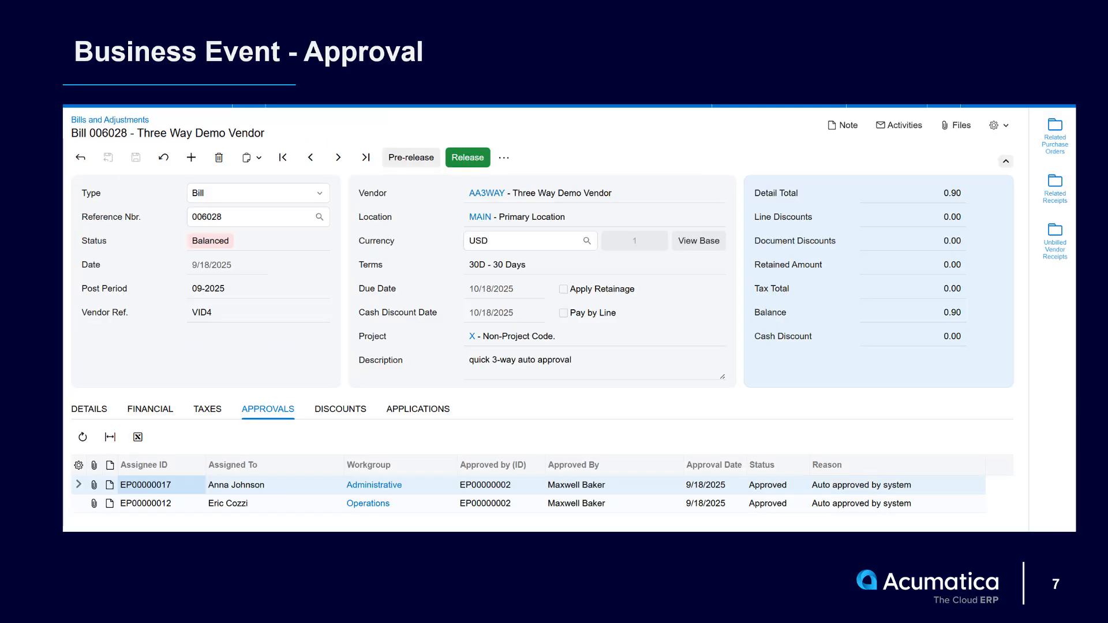